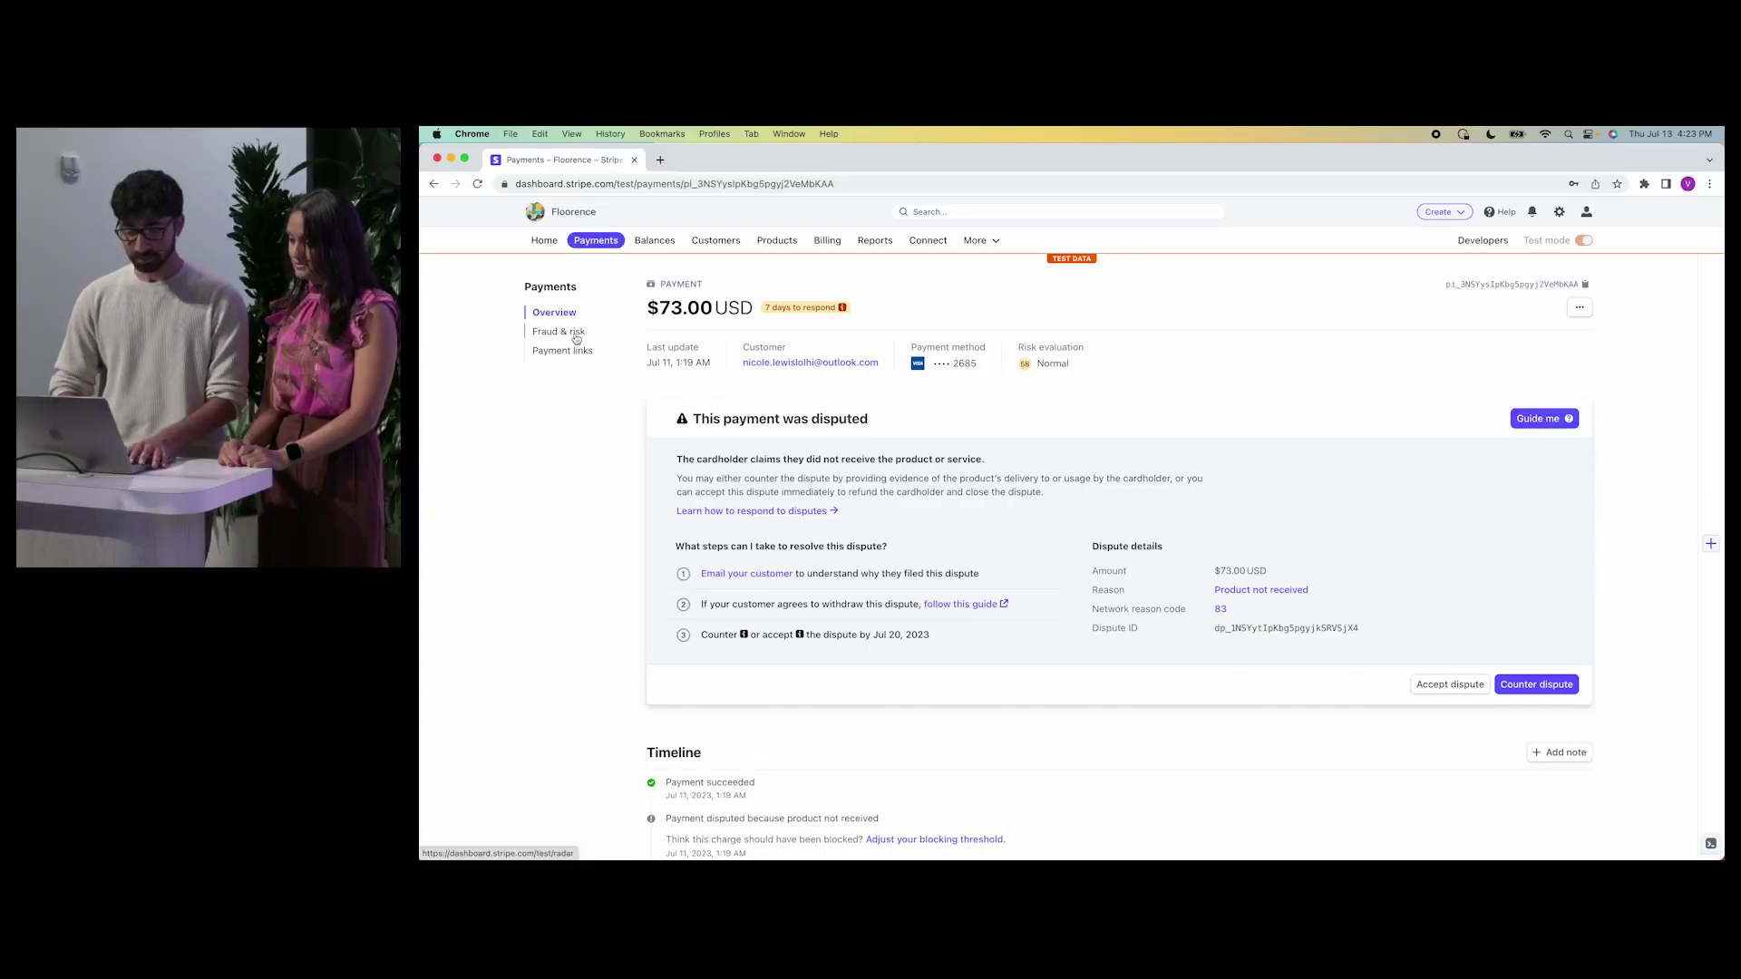
Start an empty block rule from the Fraud & risk Rules list via Add block rule
left_click(562, 331)
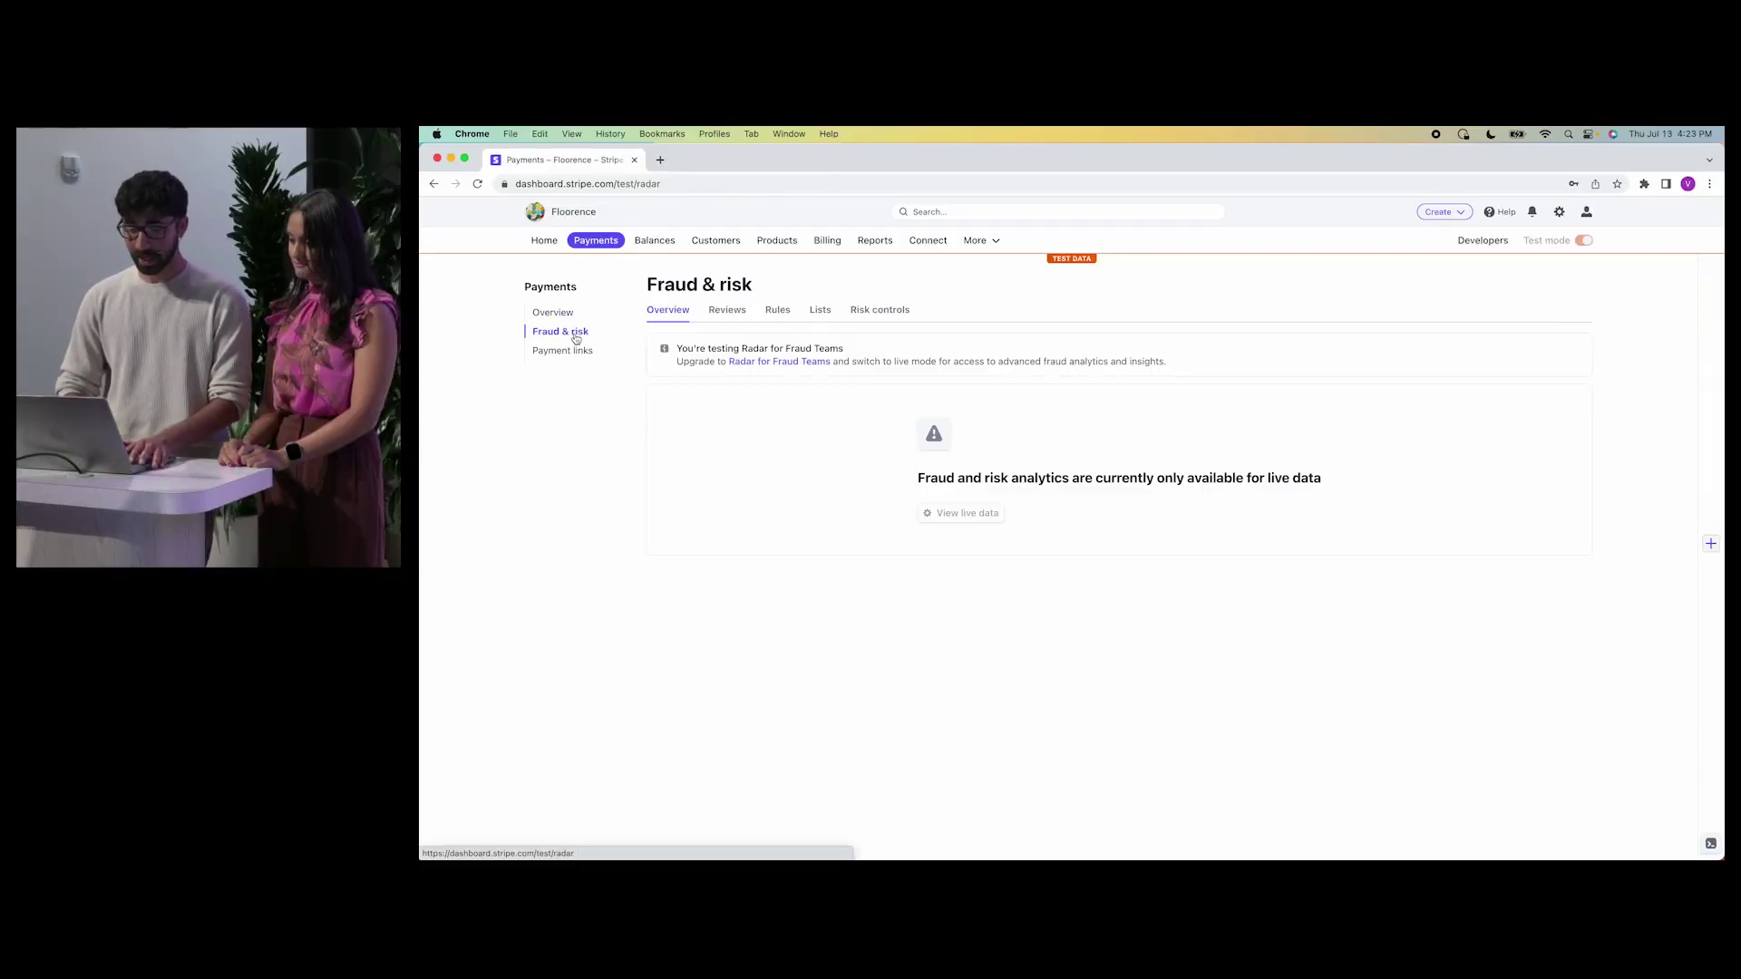
left_click(785, 315)
left_click(1556, 283)
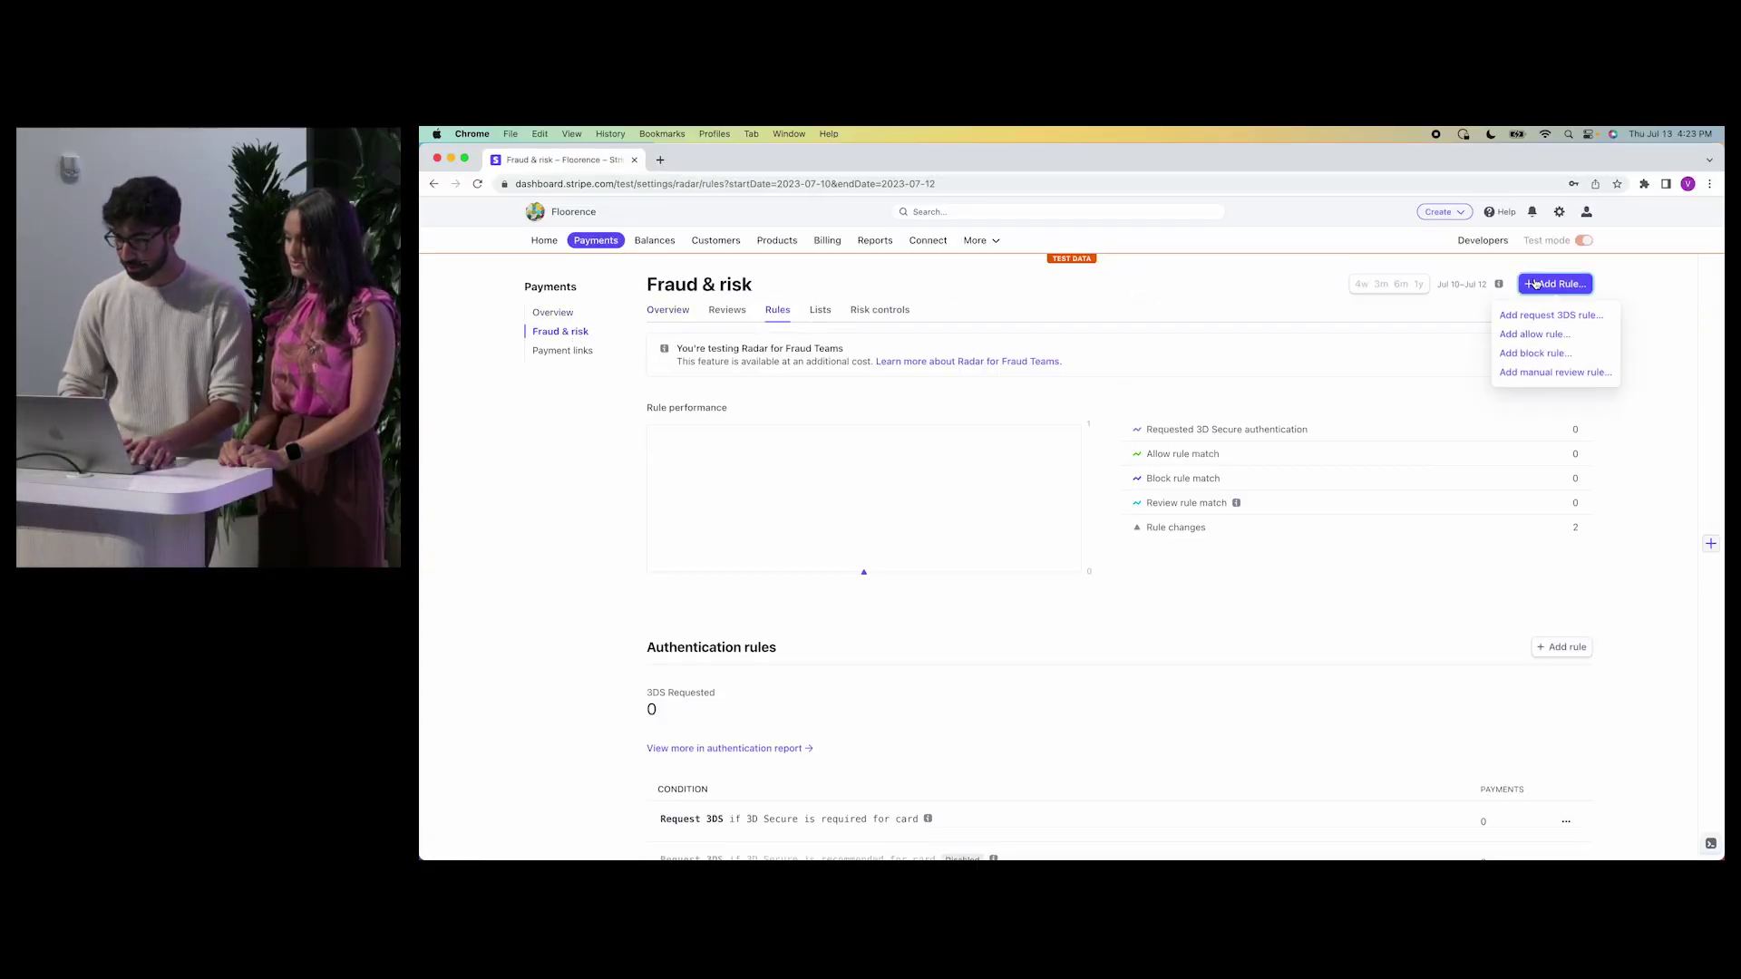
left_click(1550, 355)
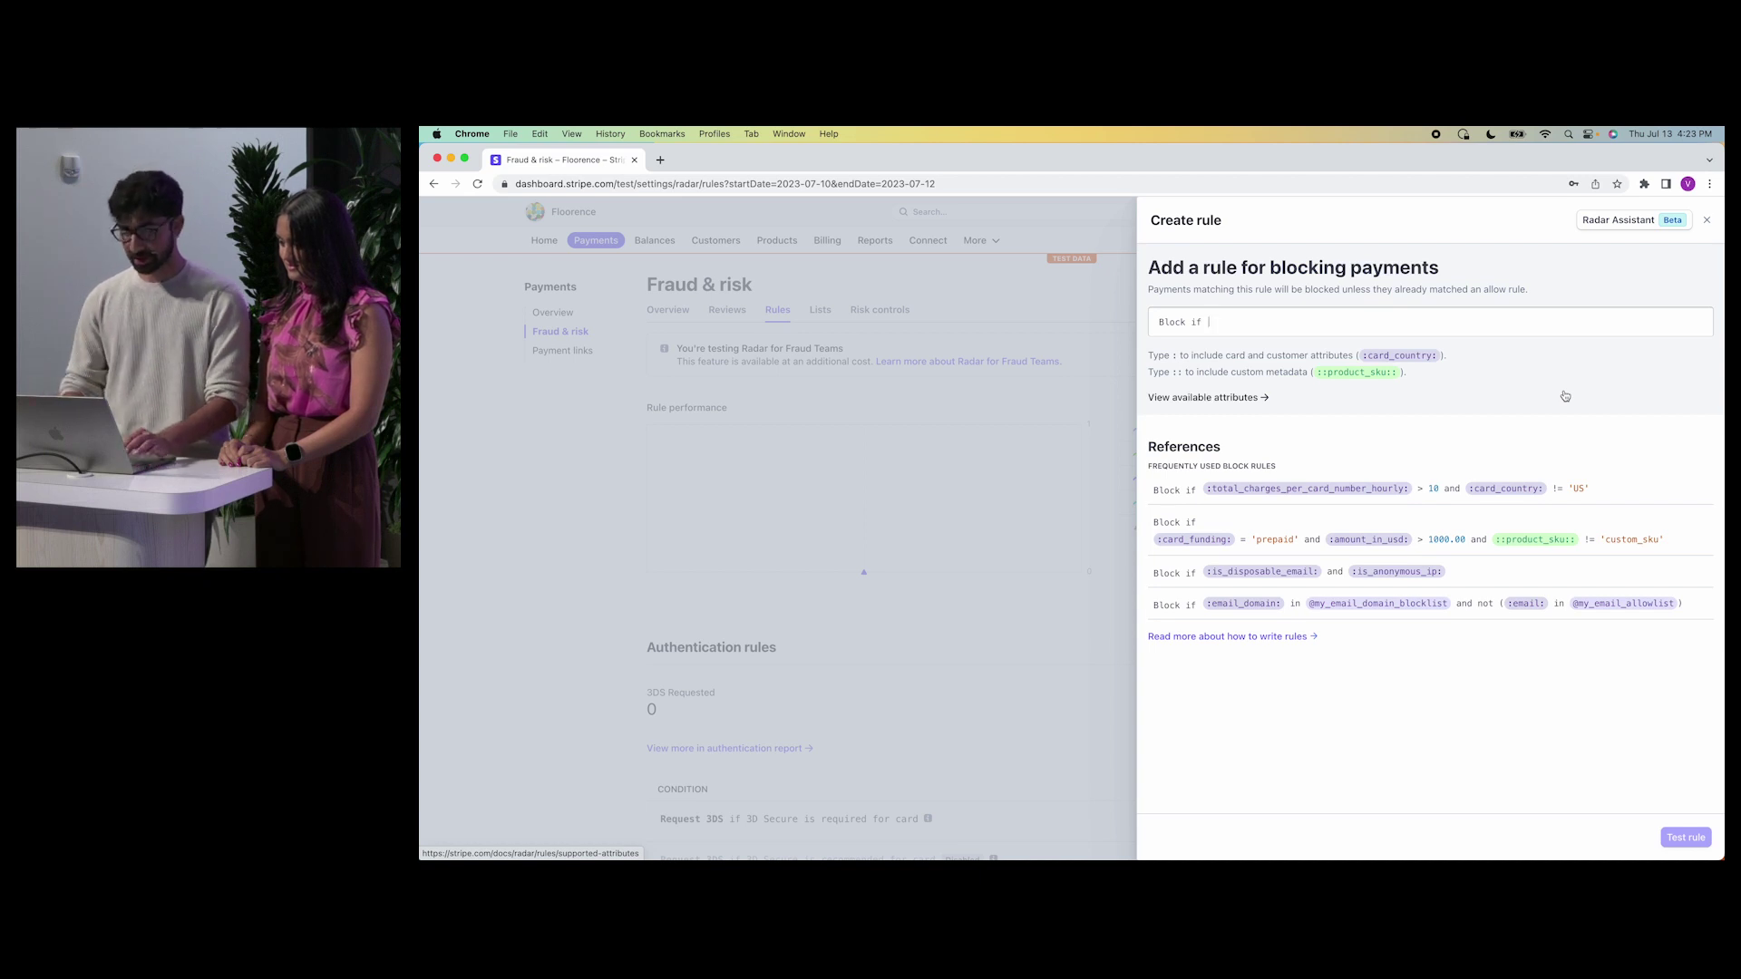
Enter :email as the Block if attribute and open the available attributes documentation
type("email")
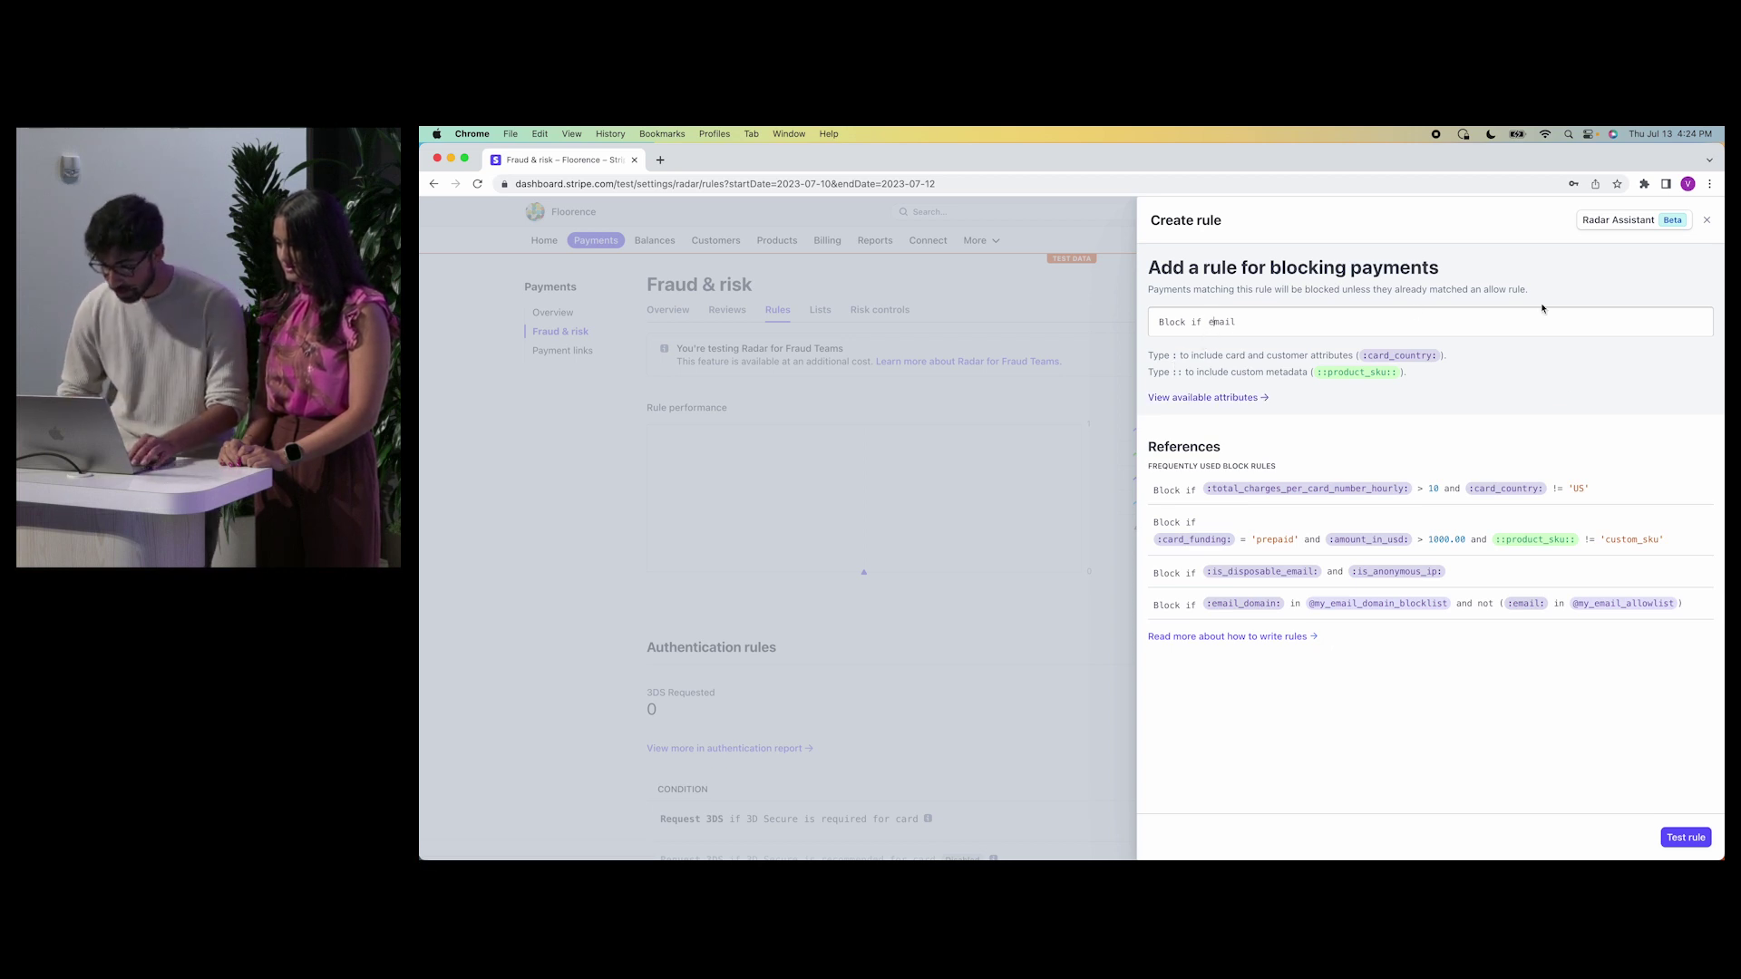
type(":")
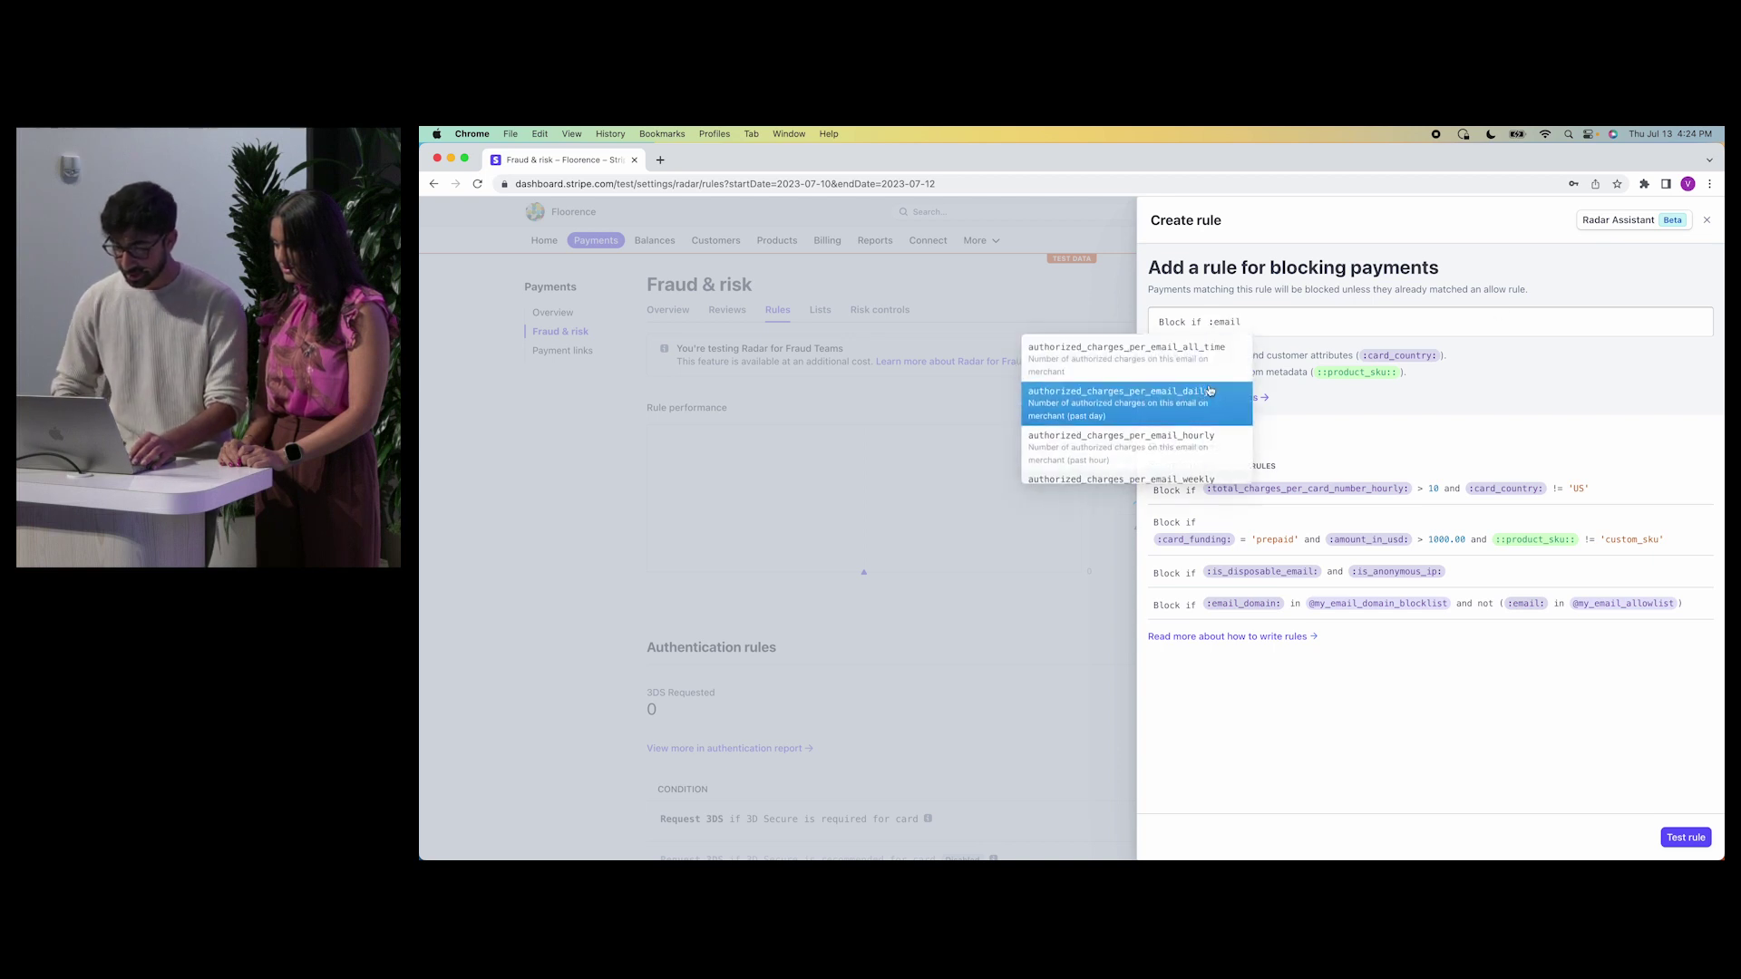
scroll(1150, 402, "down", 10)
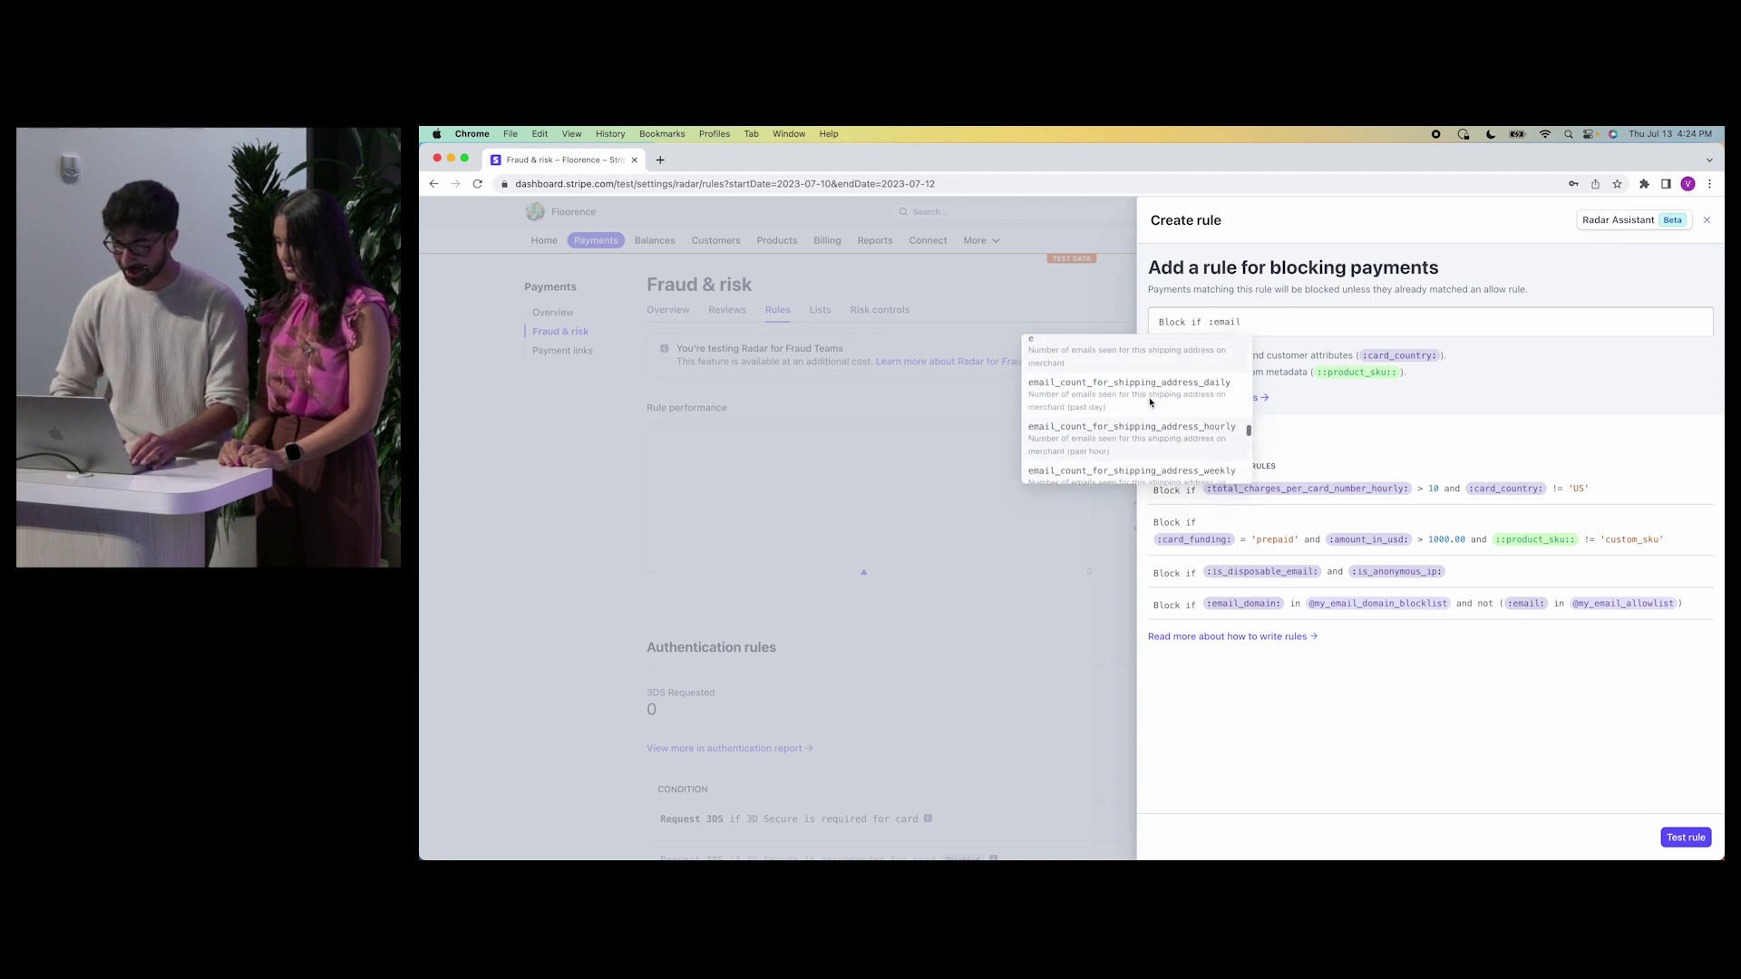
scroll(1150, 399, "down", 2)
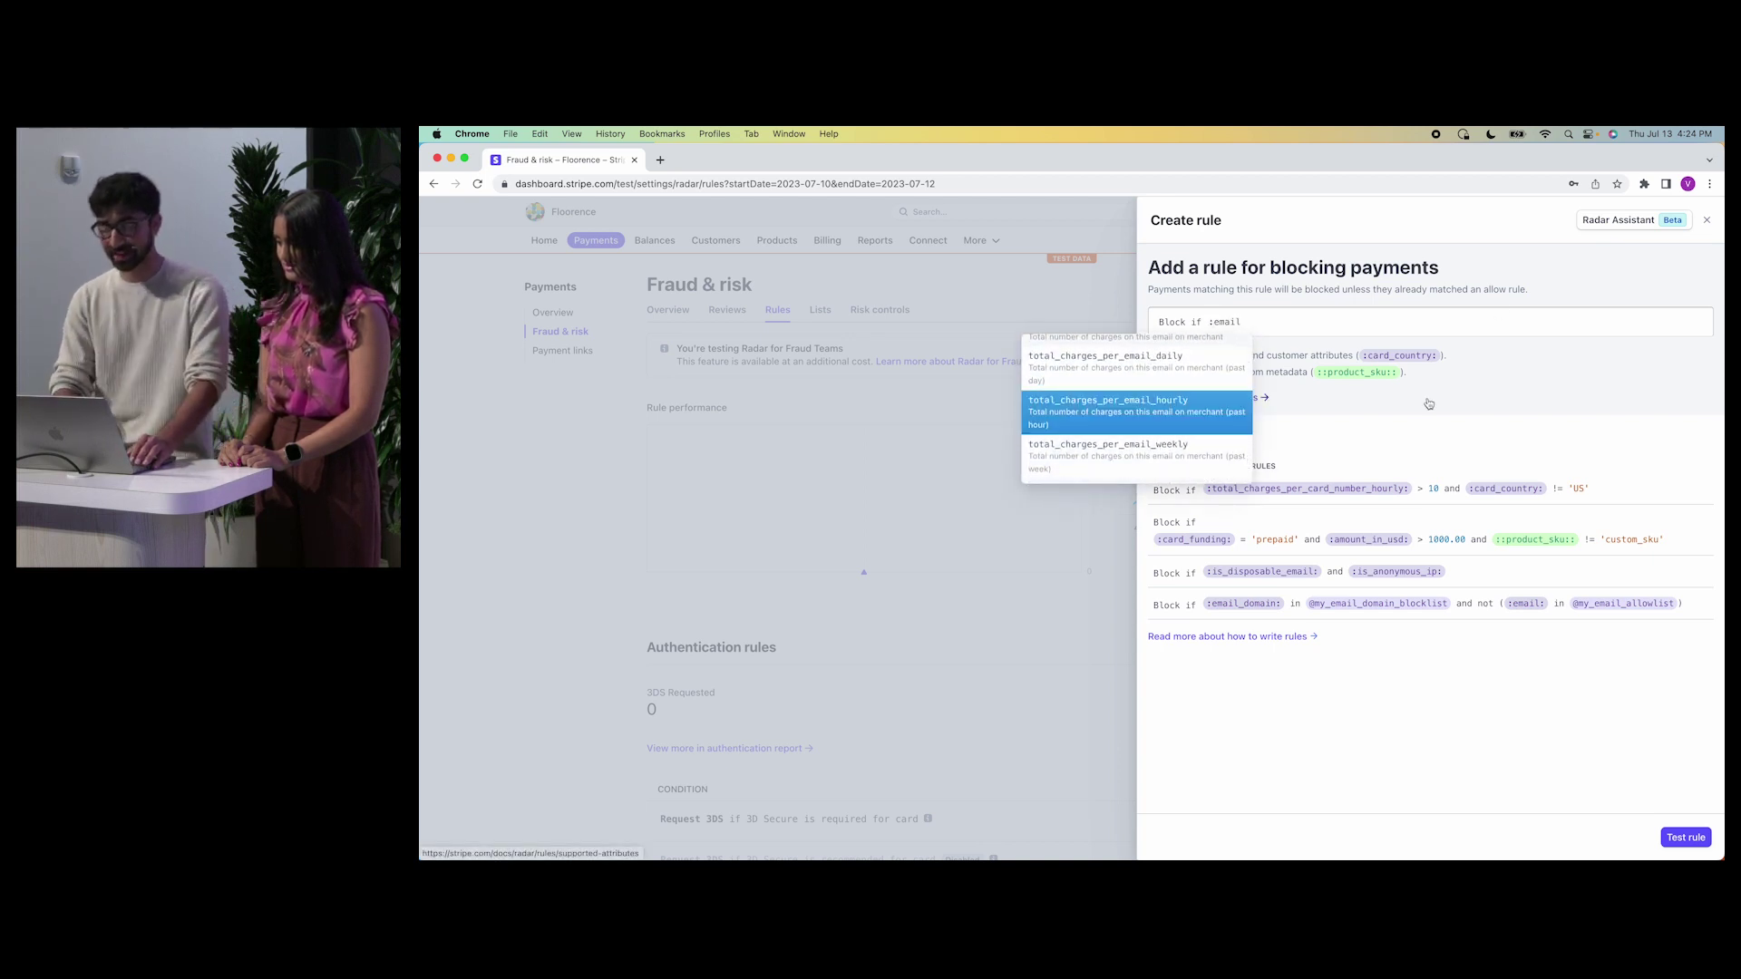
left_click(1265, 399)
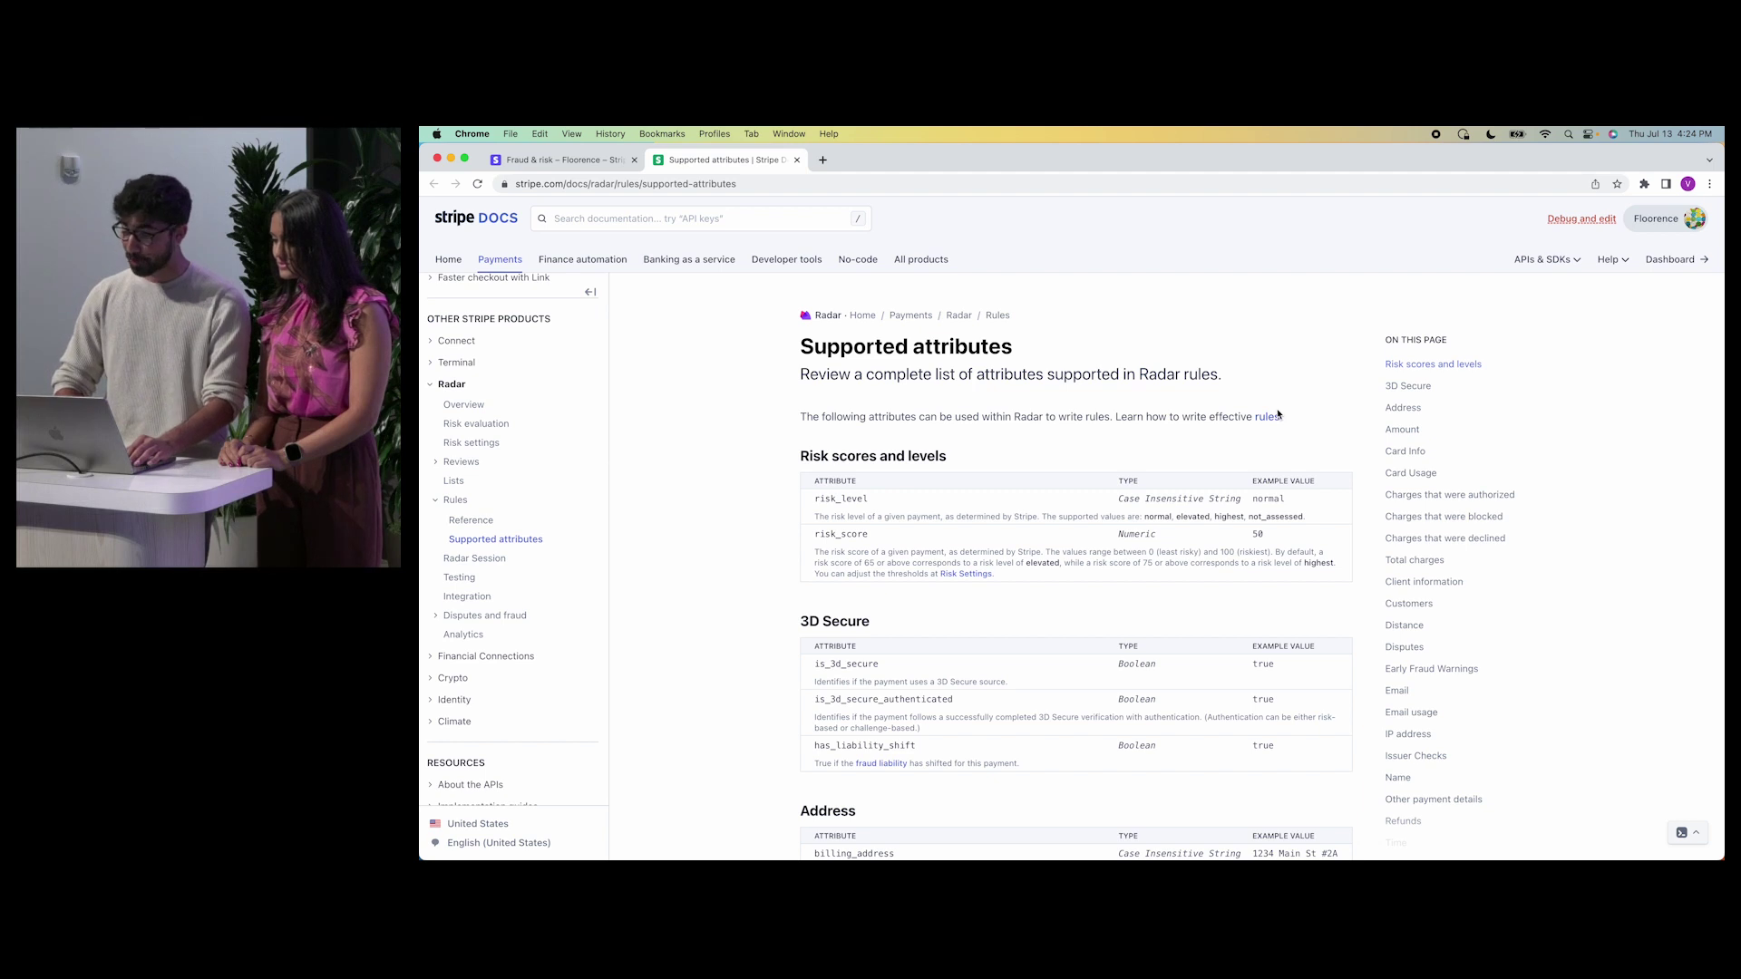
Read the Email section of the Supported attributes page, then return to the rule draft
scroll(1273, 408, "down", 1)
scroll(1277, 414, "down", 15)
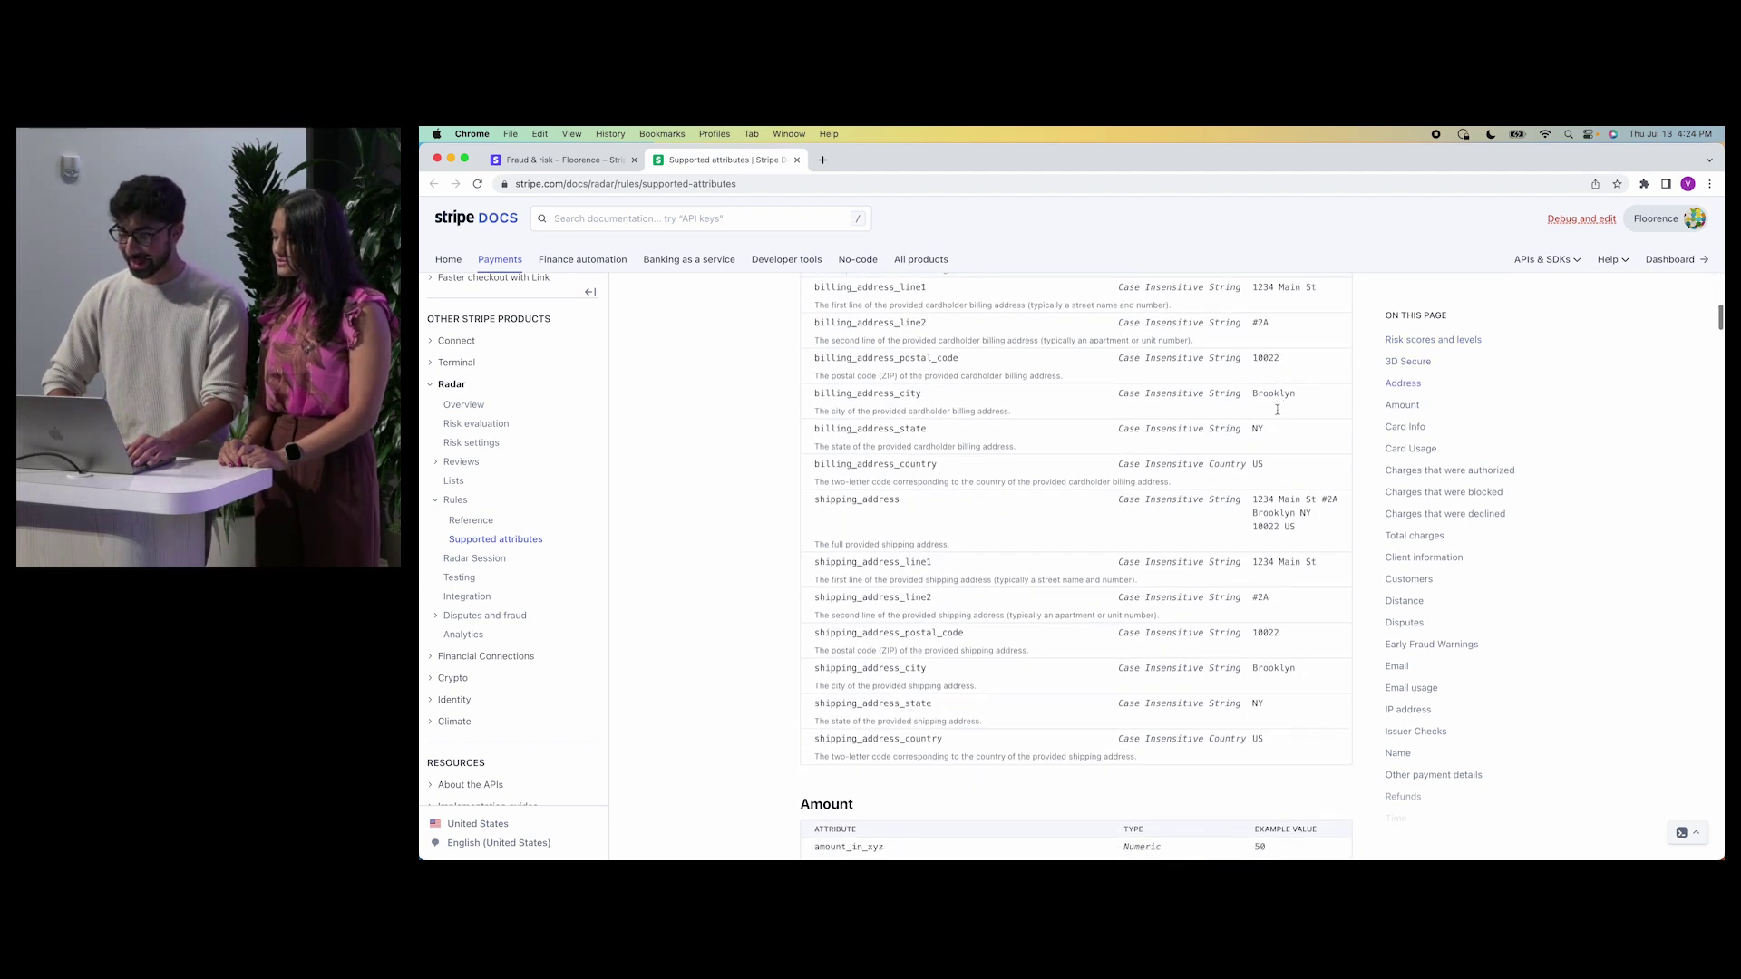
scroll(1277, 410, "down", 20)
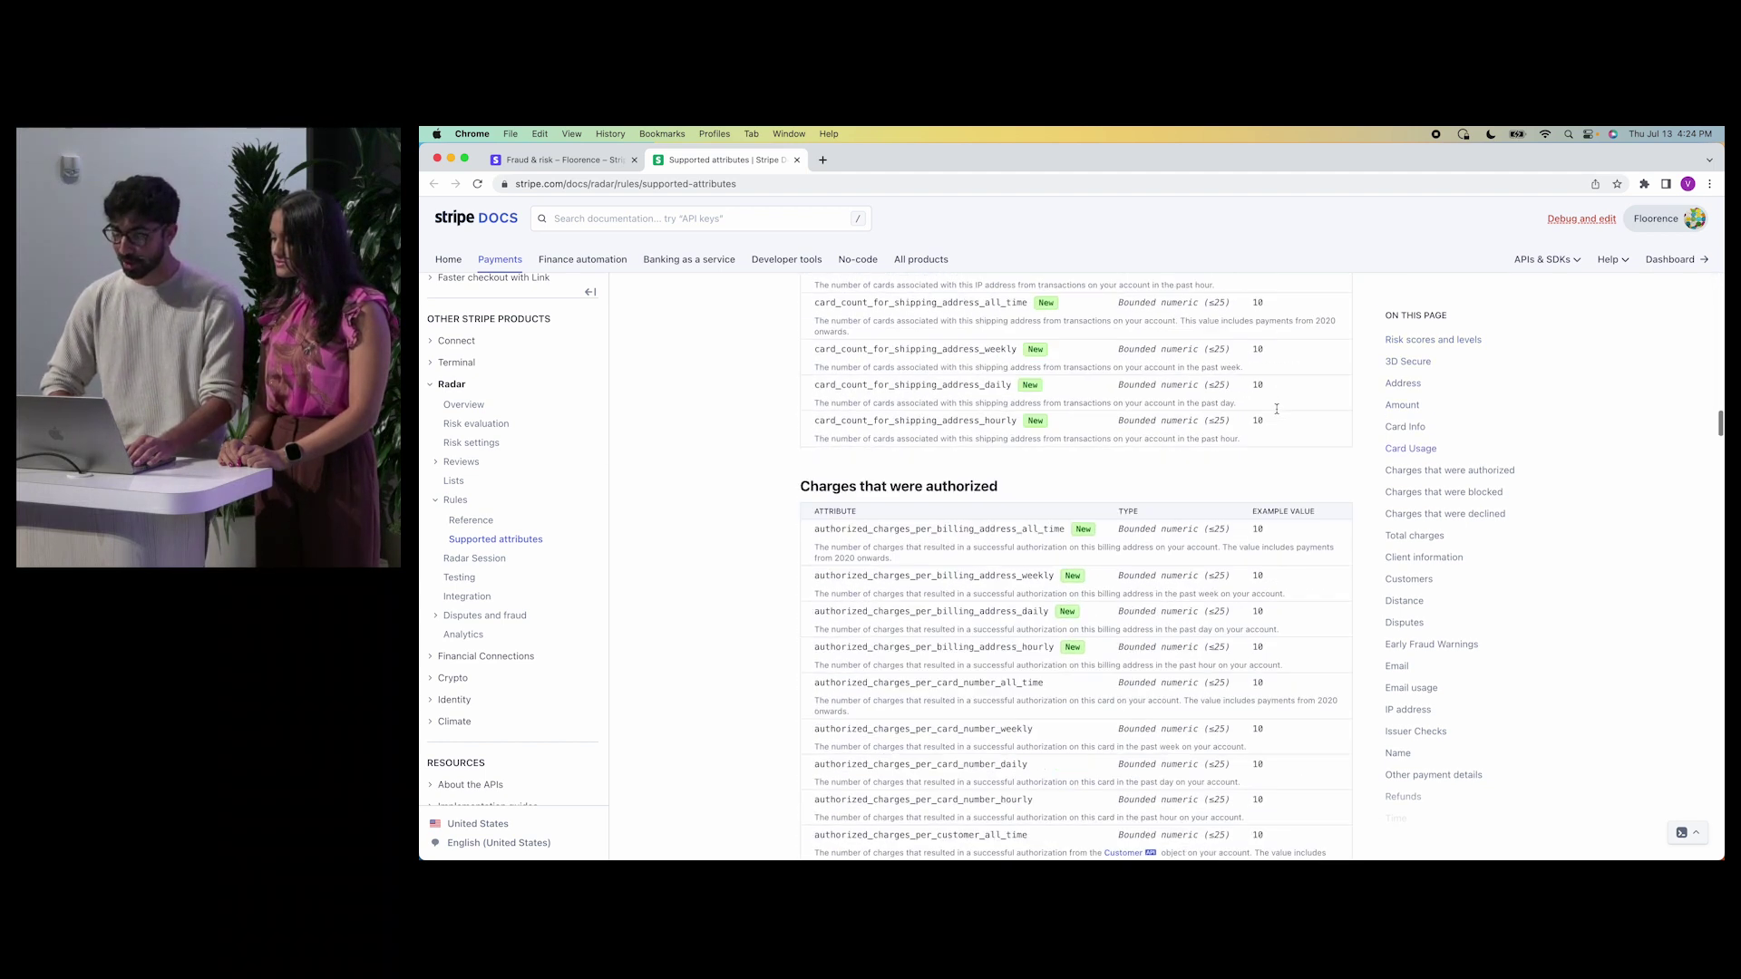
scroll(1277, 414, "down", 20)
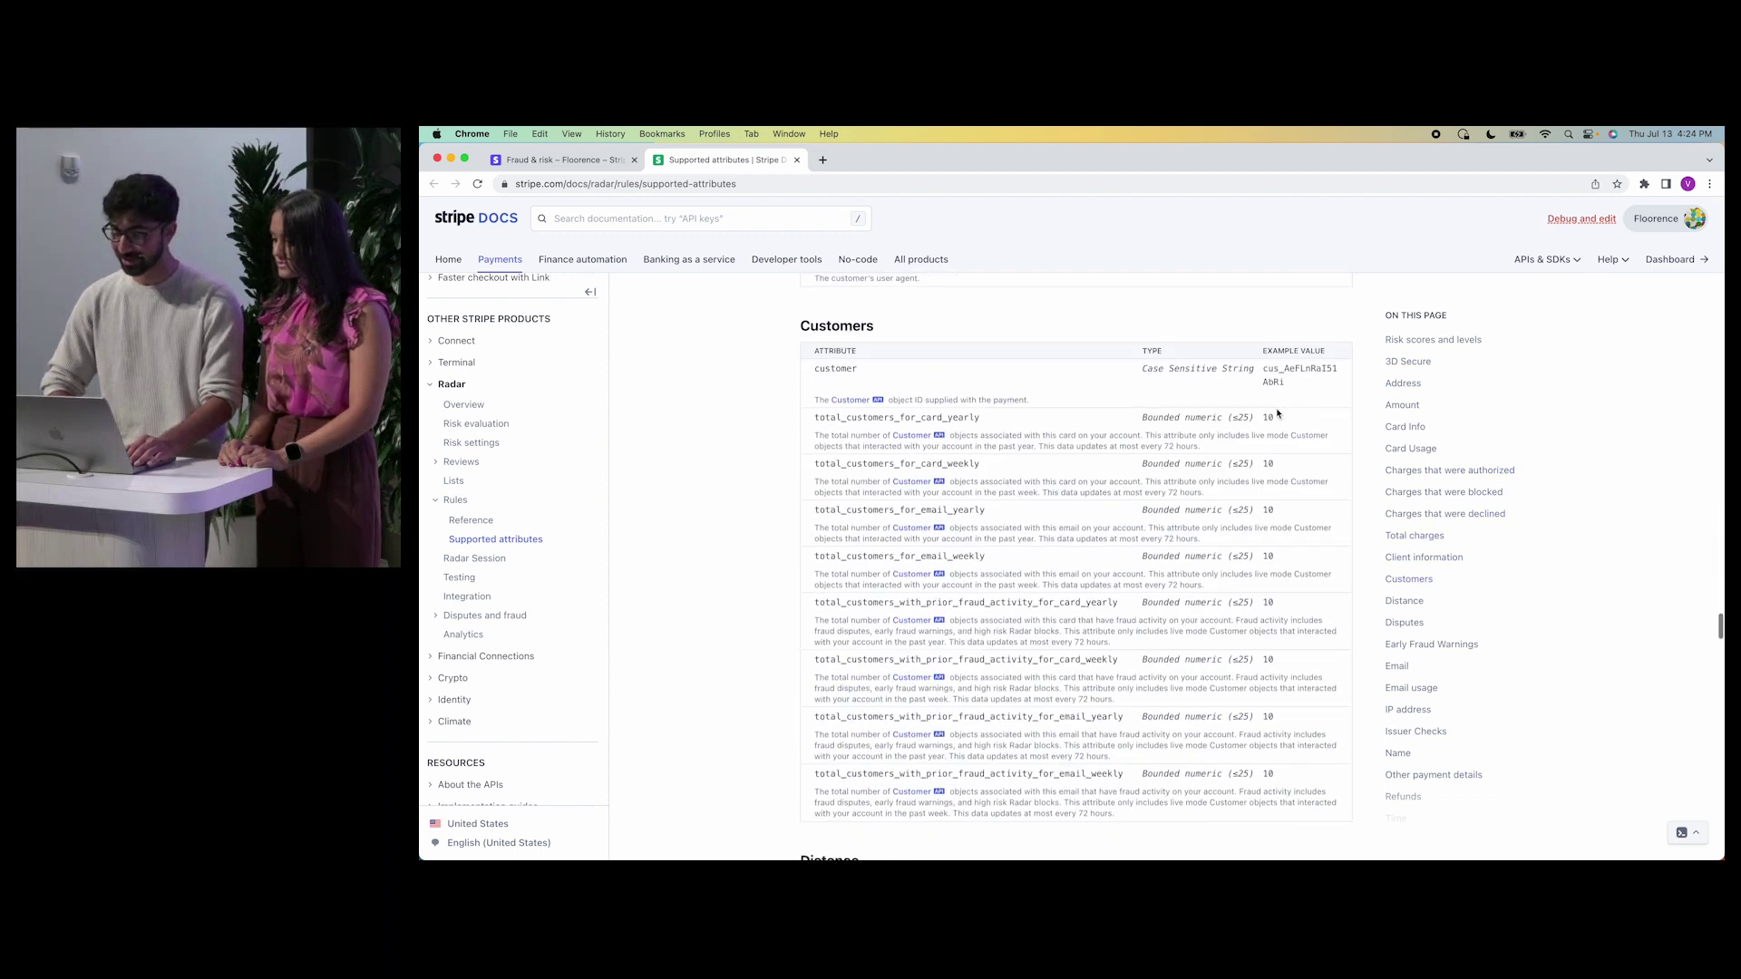
scroll(1278, 414, "up", 5)
scroll(1277, 414, "down", 4)
scroll(1277, 414, "down", 1)
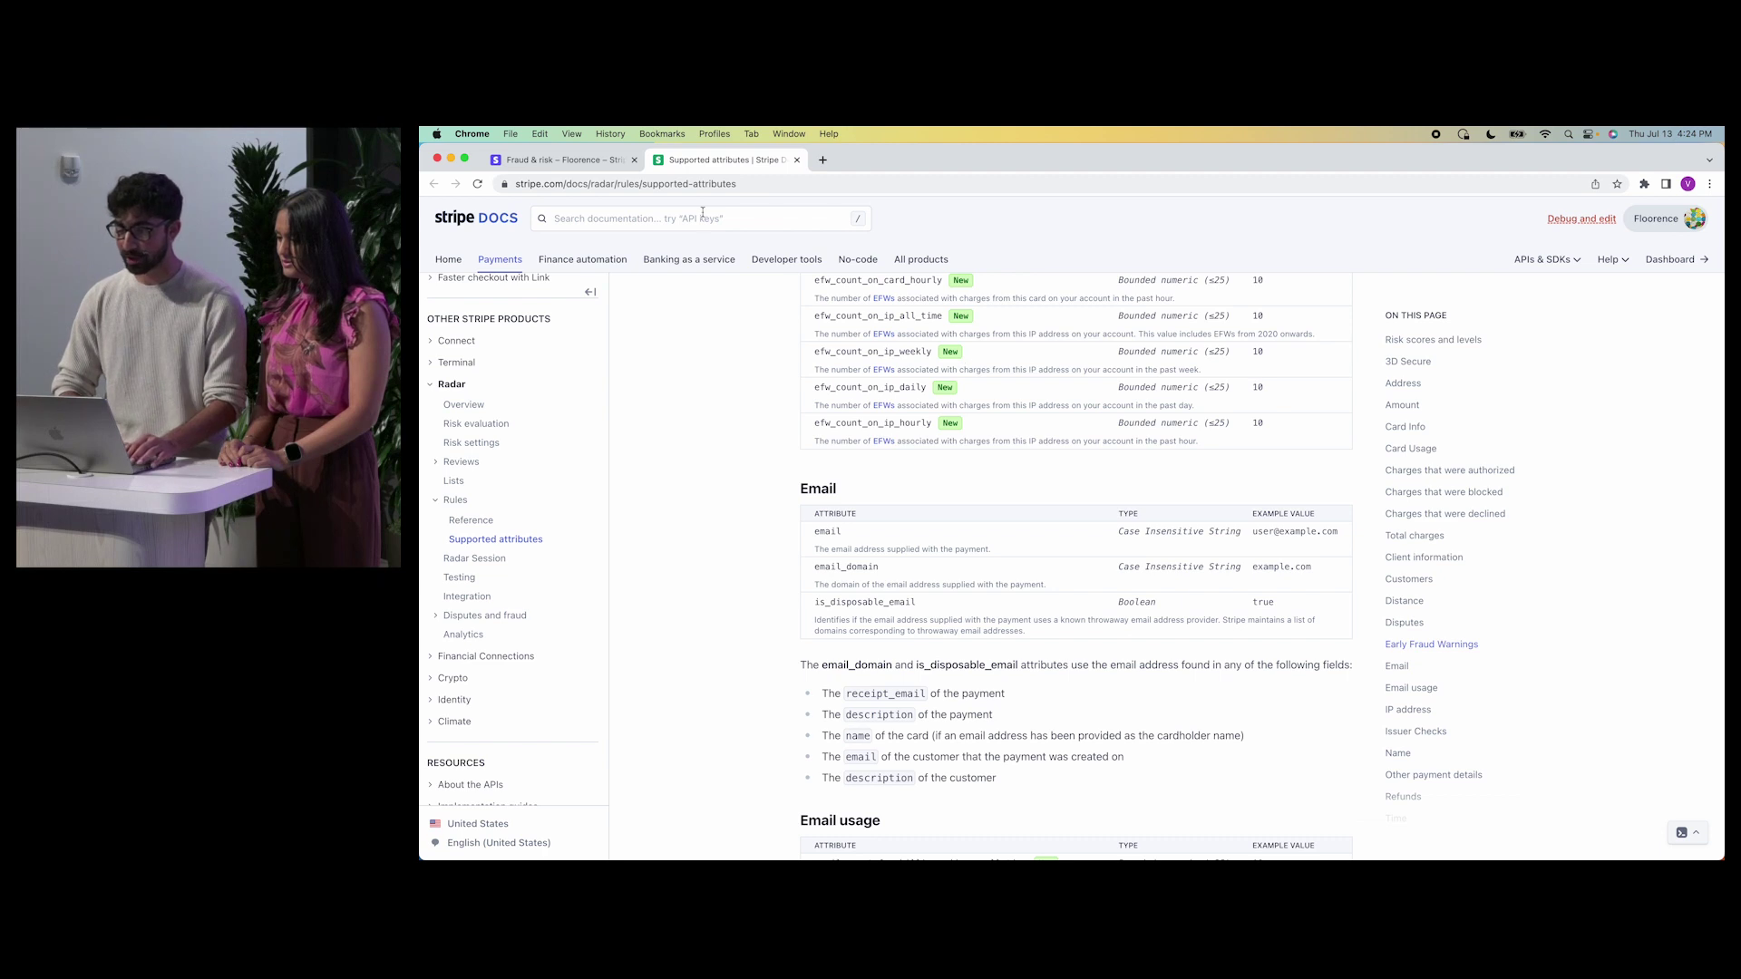
left_click(562, 159)
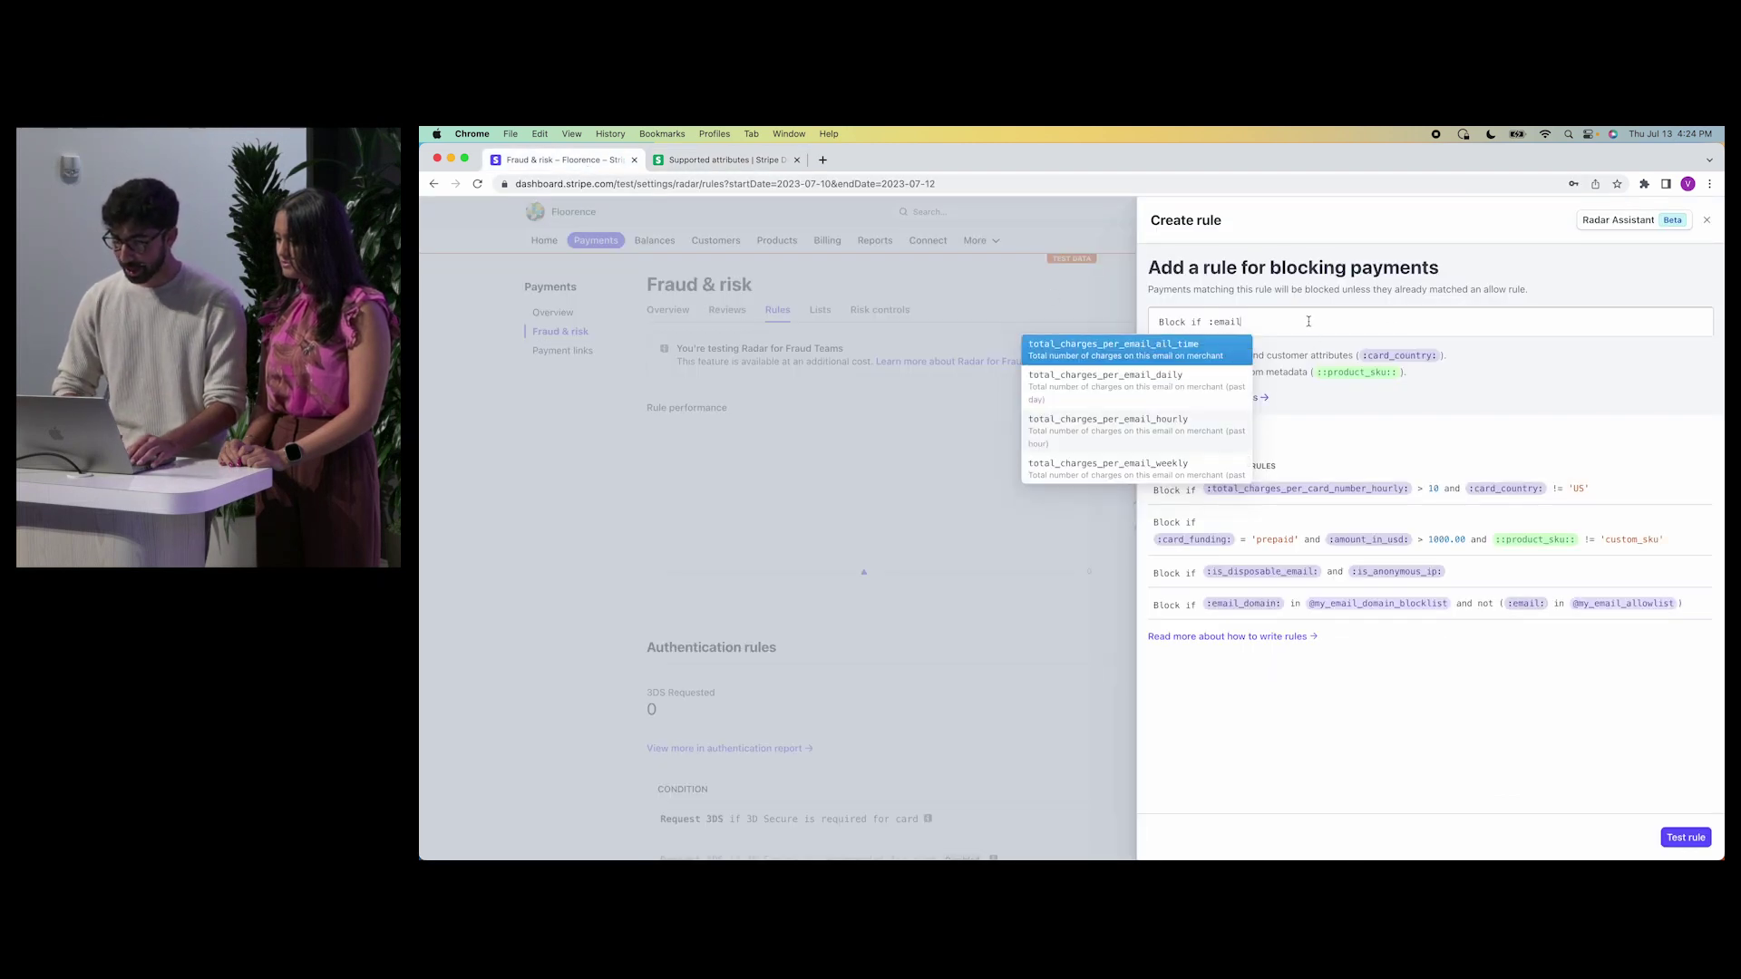
Complete the condition as :email: = 'lolhi' and return to the attributes docs
type(": = 'lolhi")
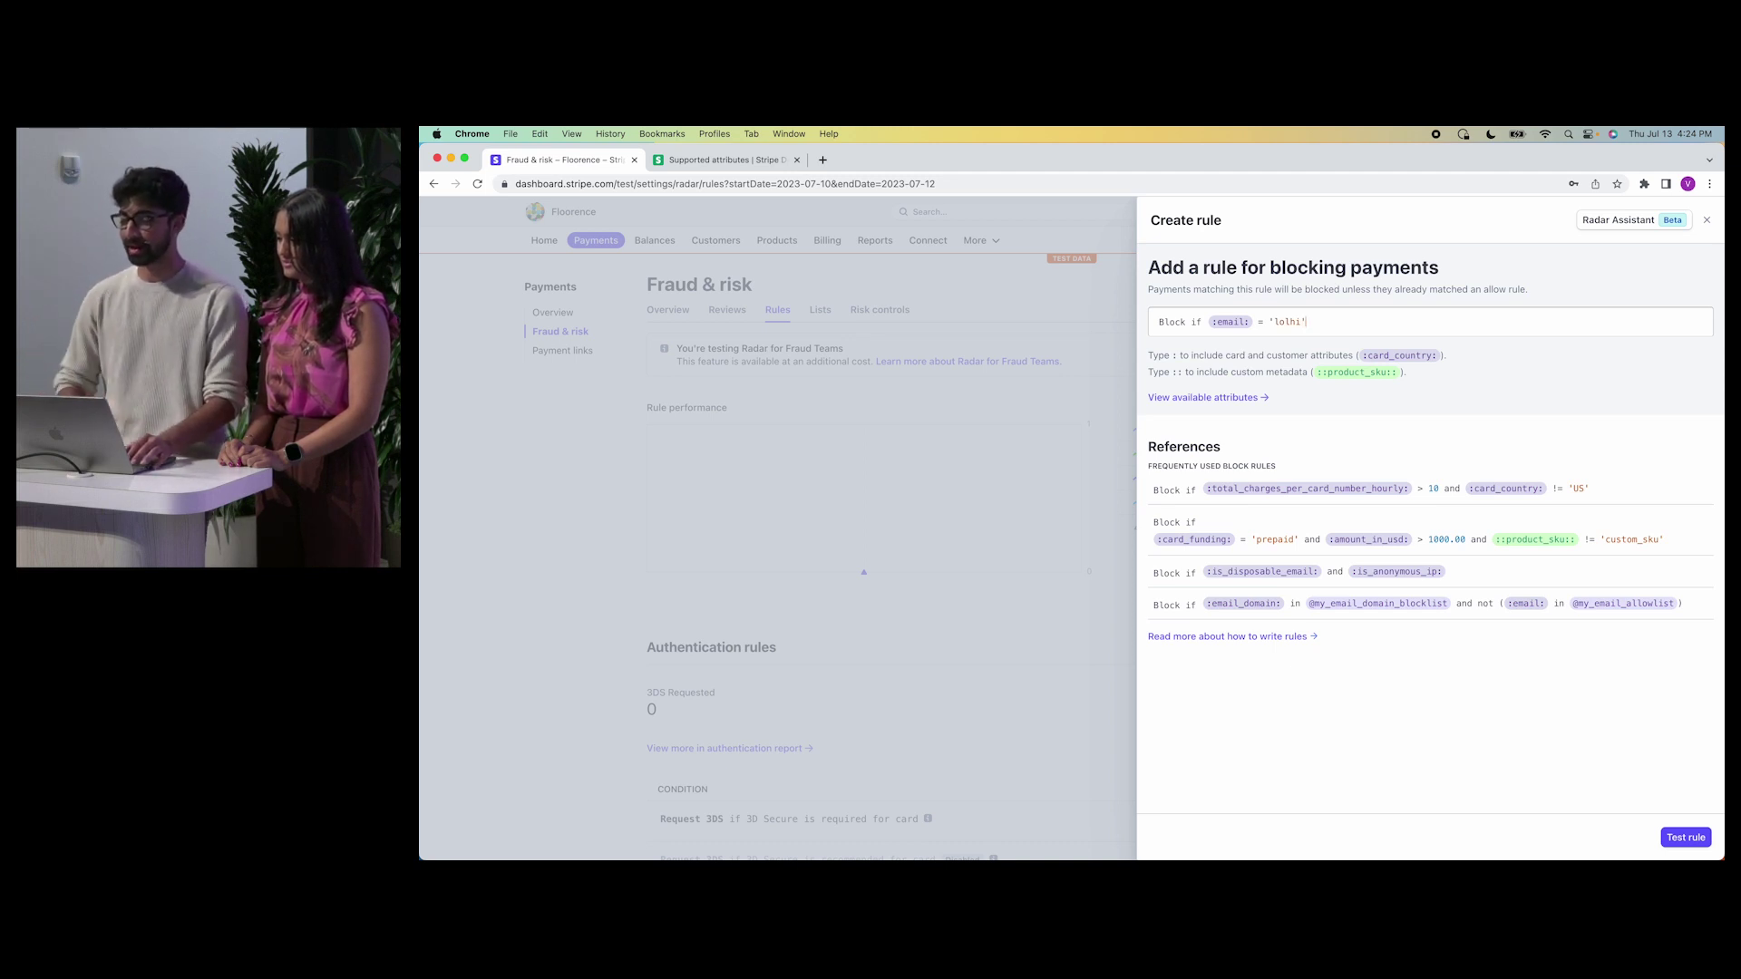
left_click(726, 160)
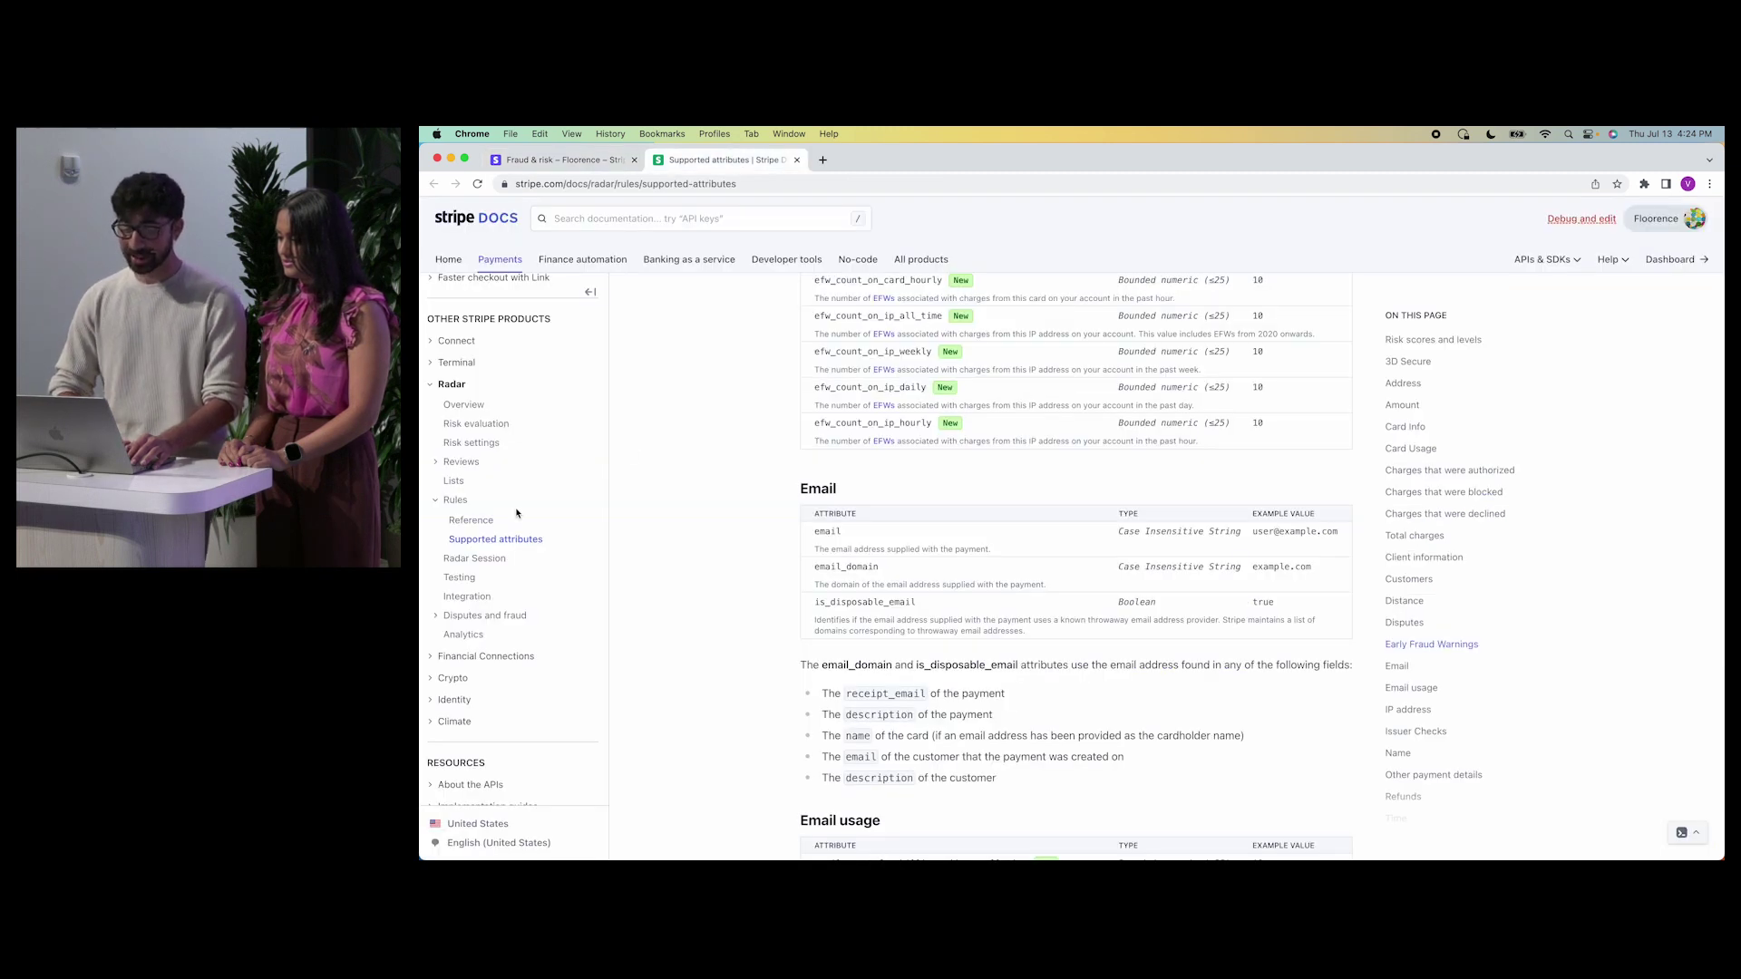
Find the LIKE operator's wildcard explanation in the Radar rules Reference Operators table
left_click(474, 522)
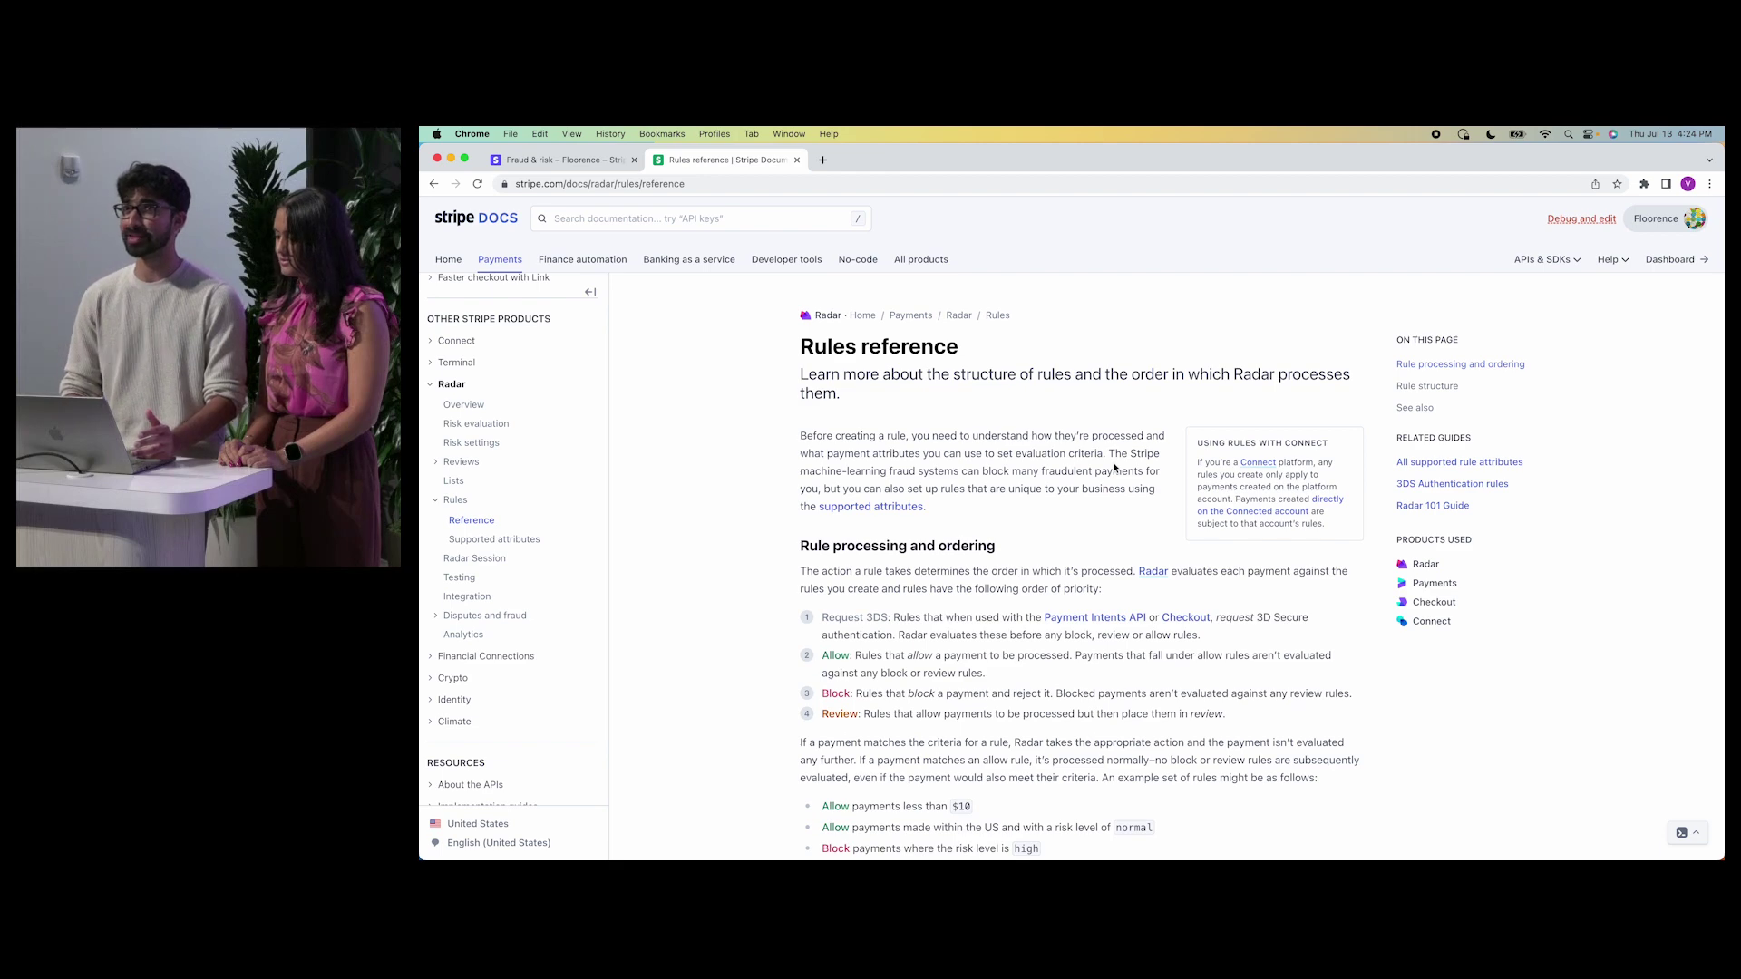
scroll(1115, 467, "down", 20)
scroll(1114, 467, "down", 20)
scroll(1114, 467, "down", 20)
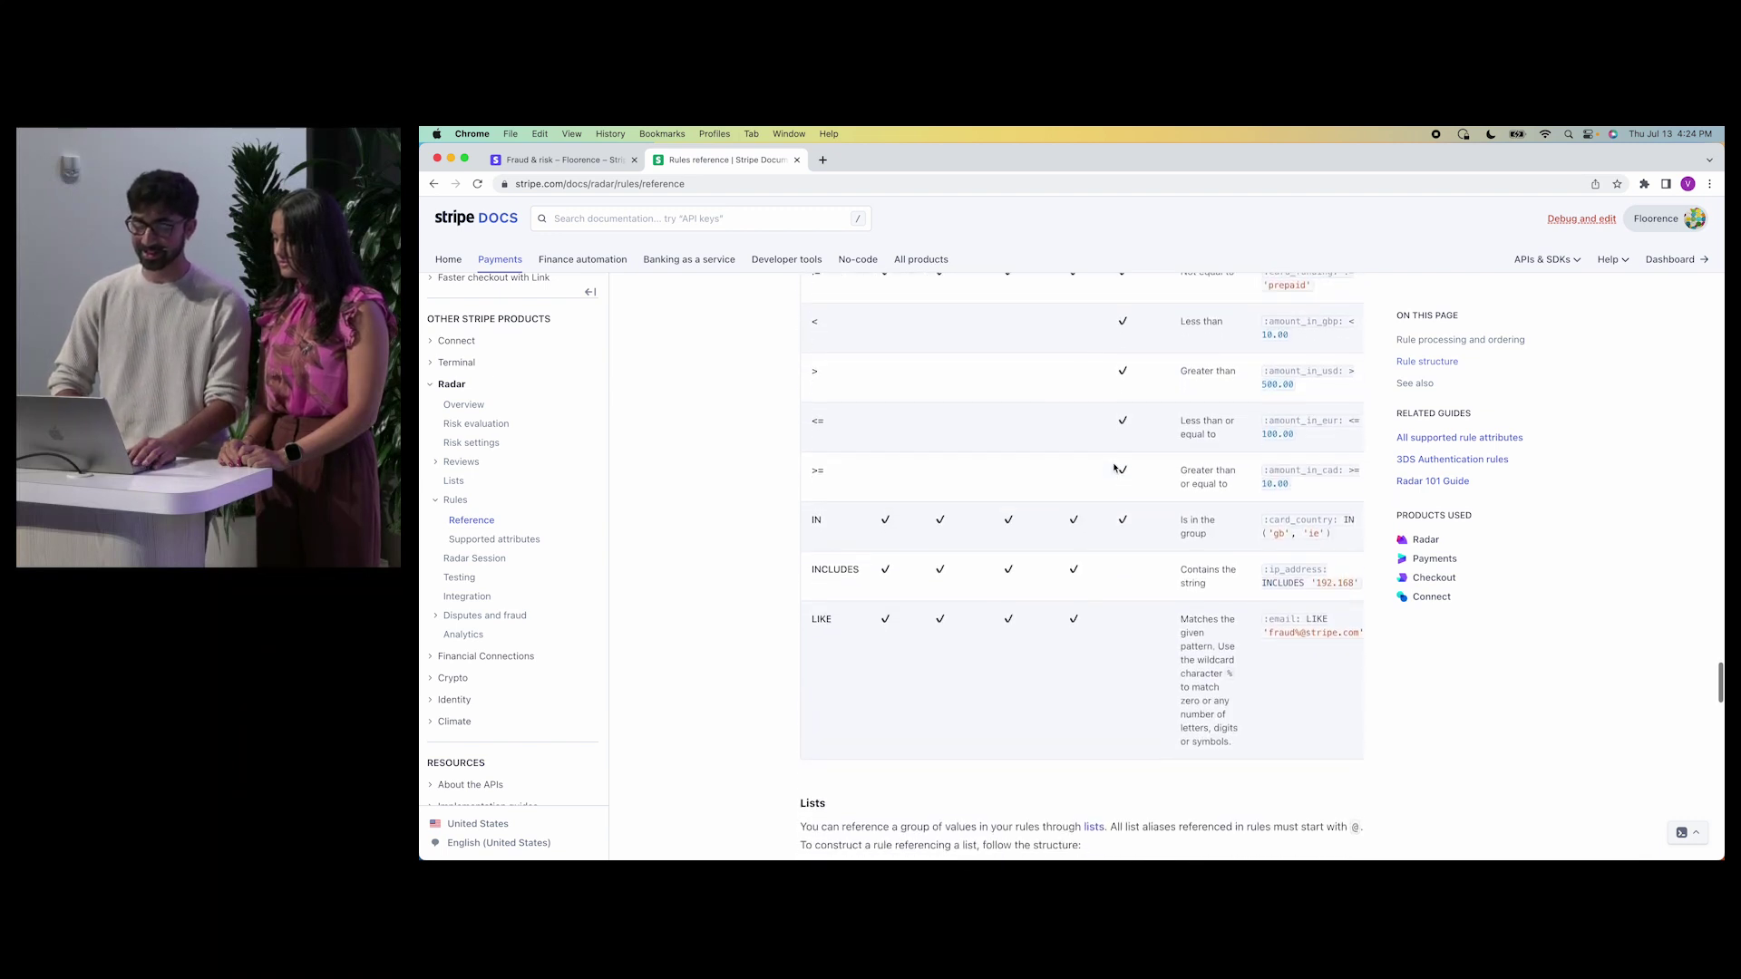
scroll(1115, 467, "down", 1)
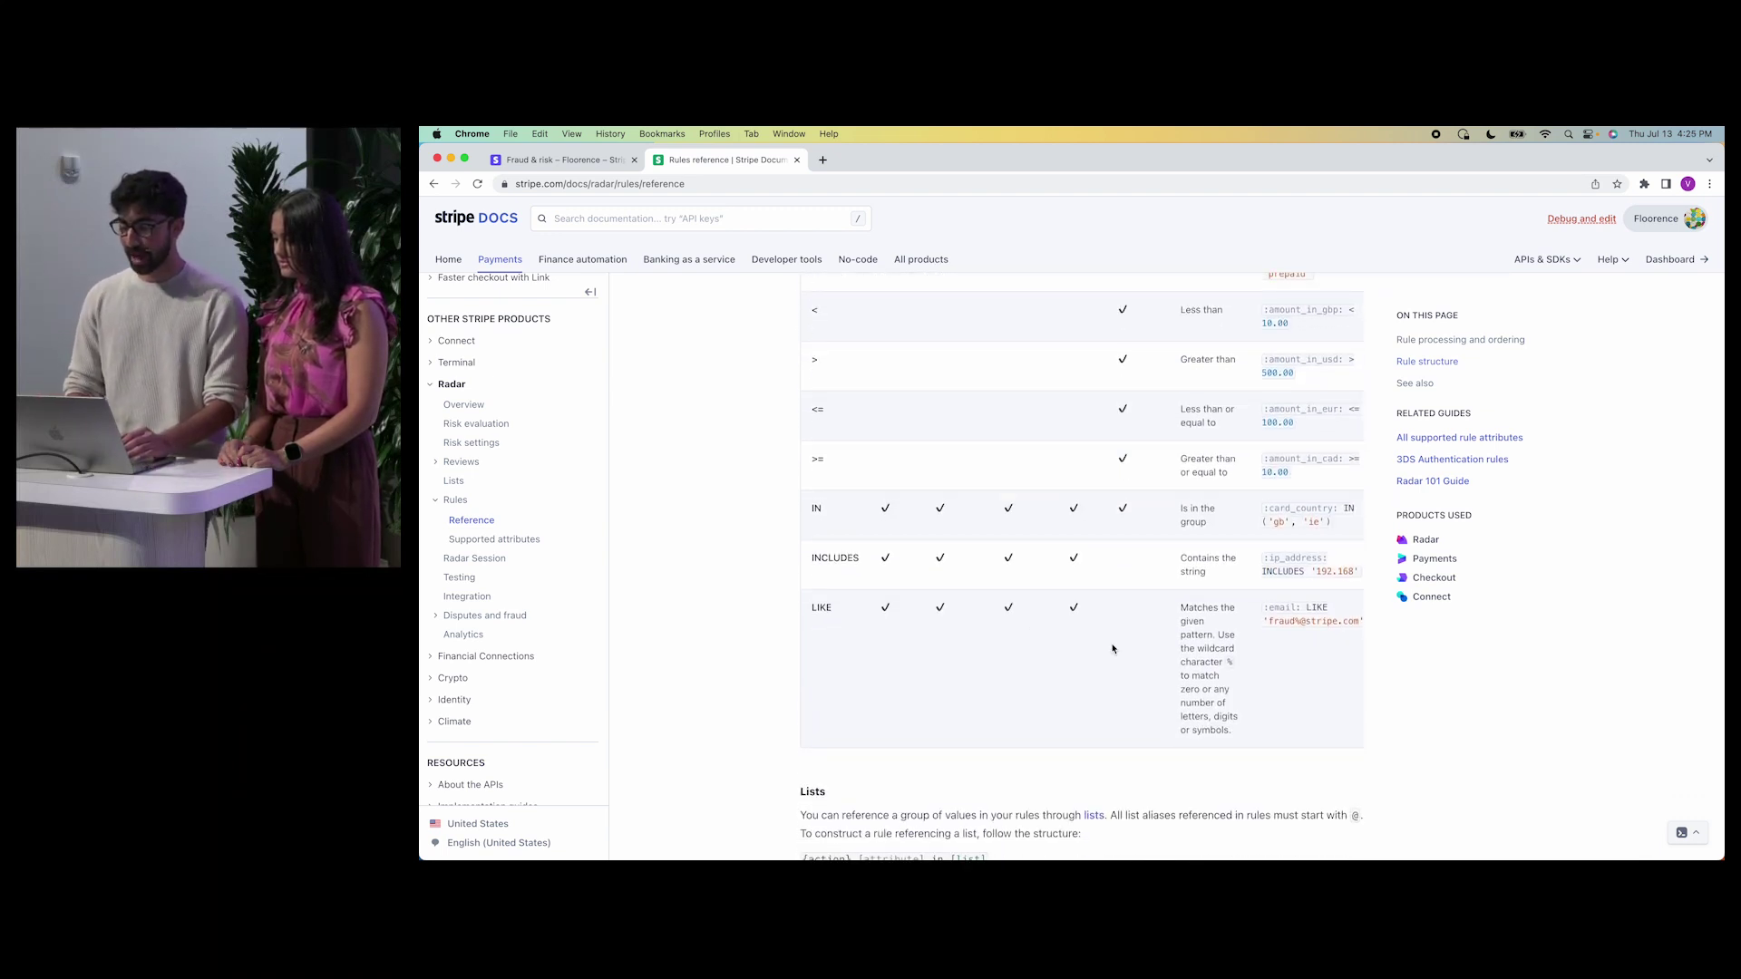
scroll(1114, 649, "right", 1)
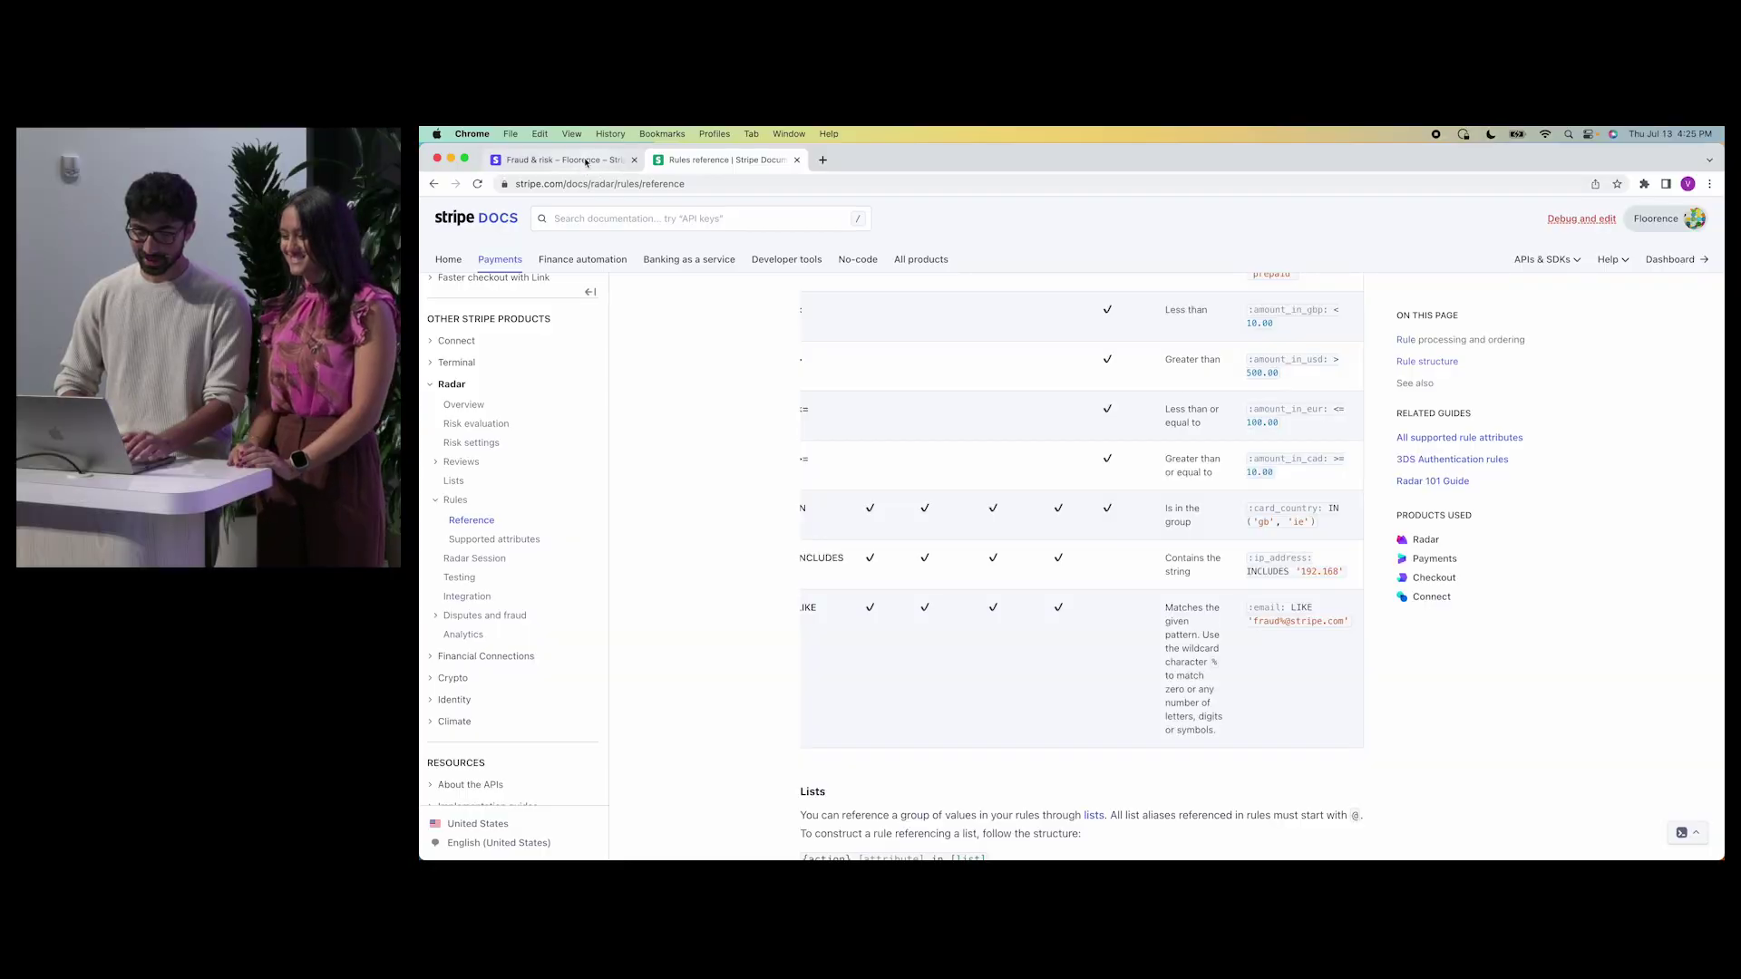
Ask Radar Assistant how to block payments from emails containing 'lolhi'
key("ctrl+shift+Tab")
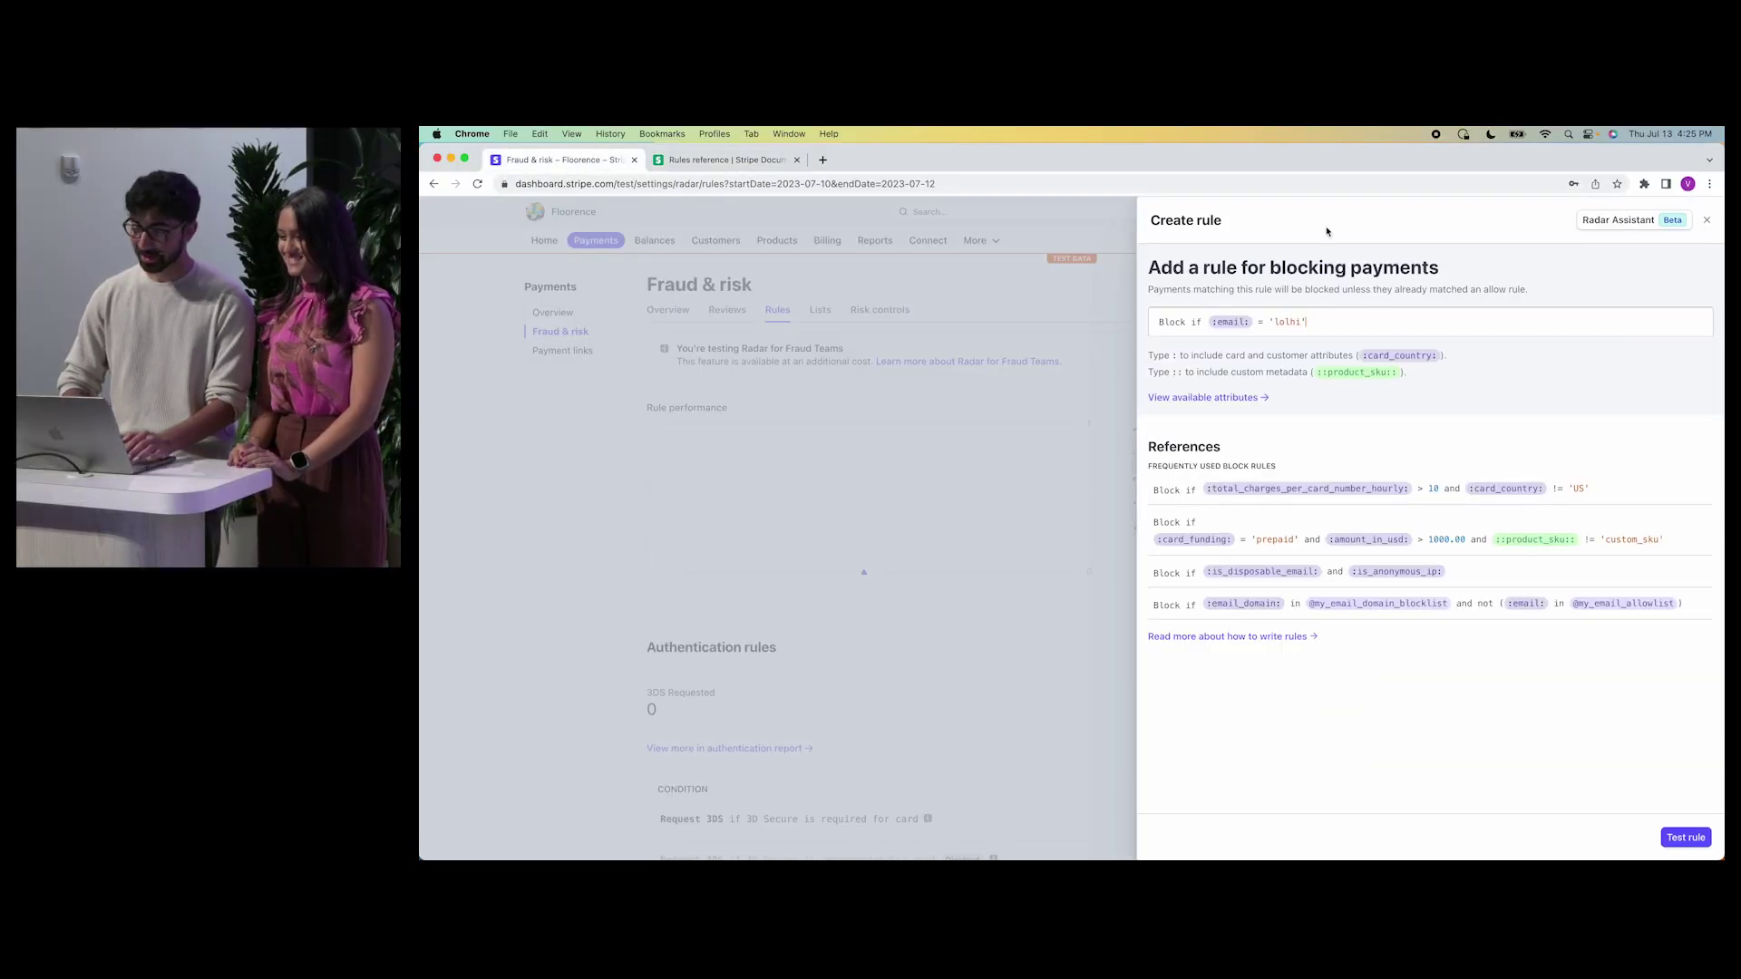
left_click(1617, 223)
left_click(1316, 812)
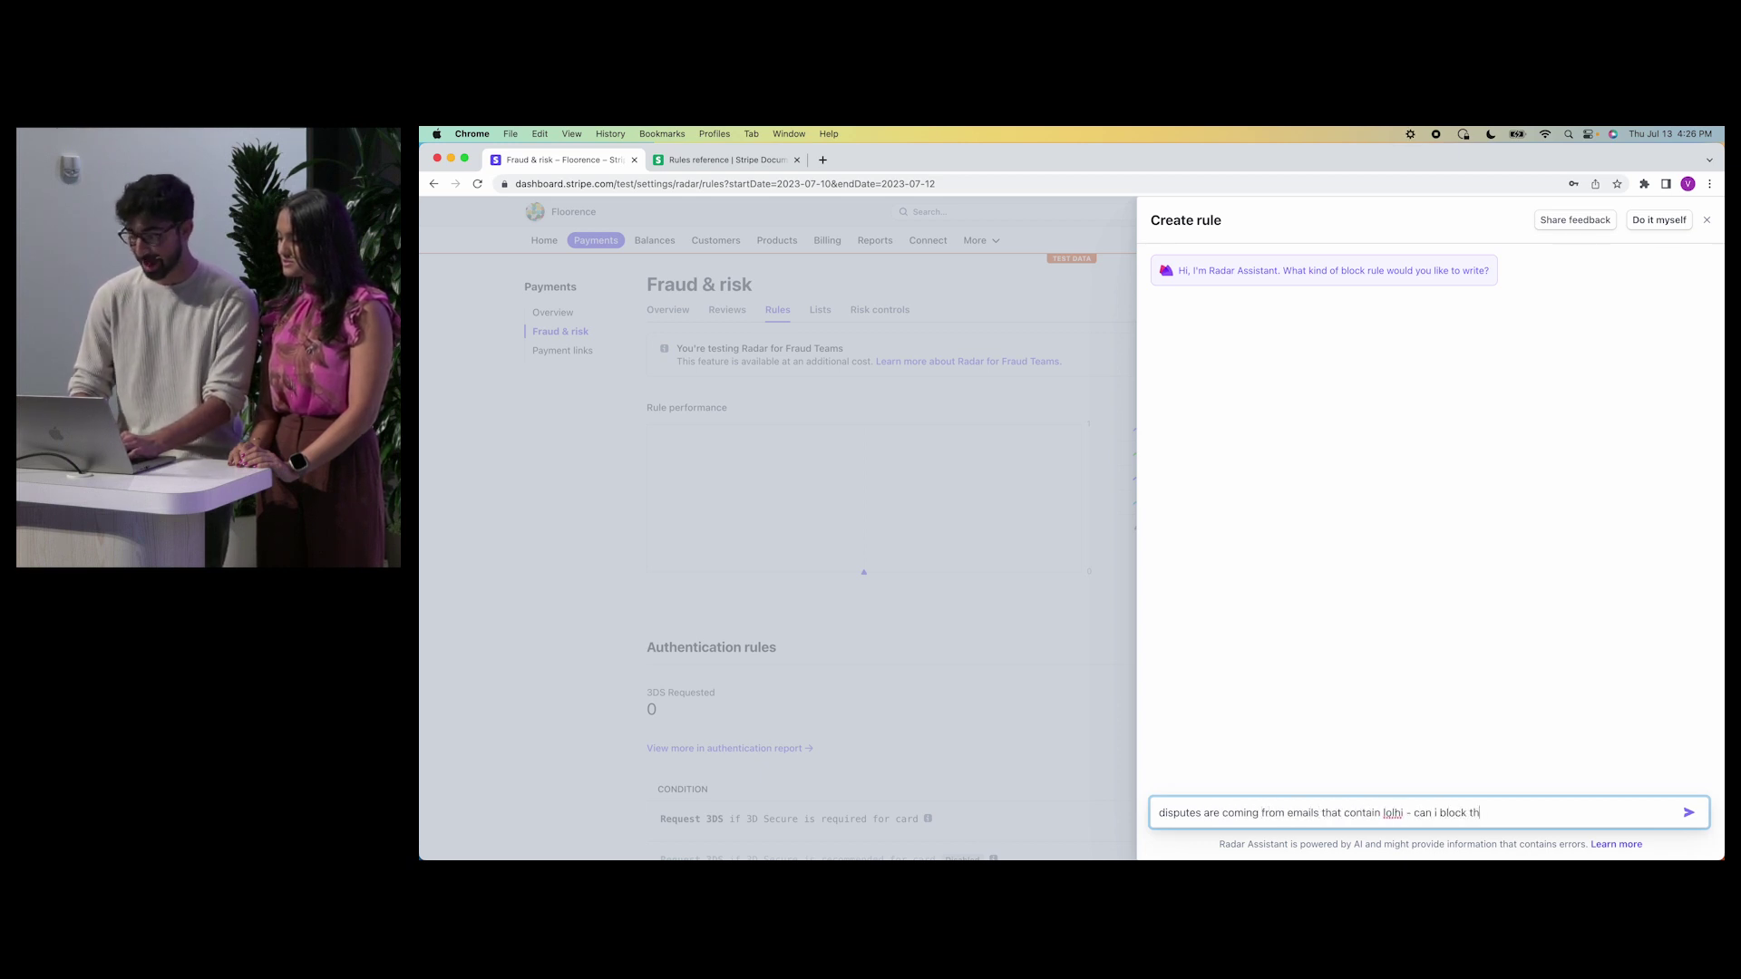
key("Return")
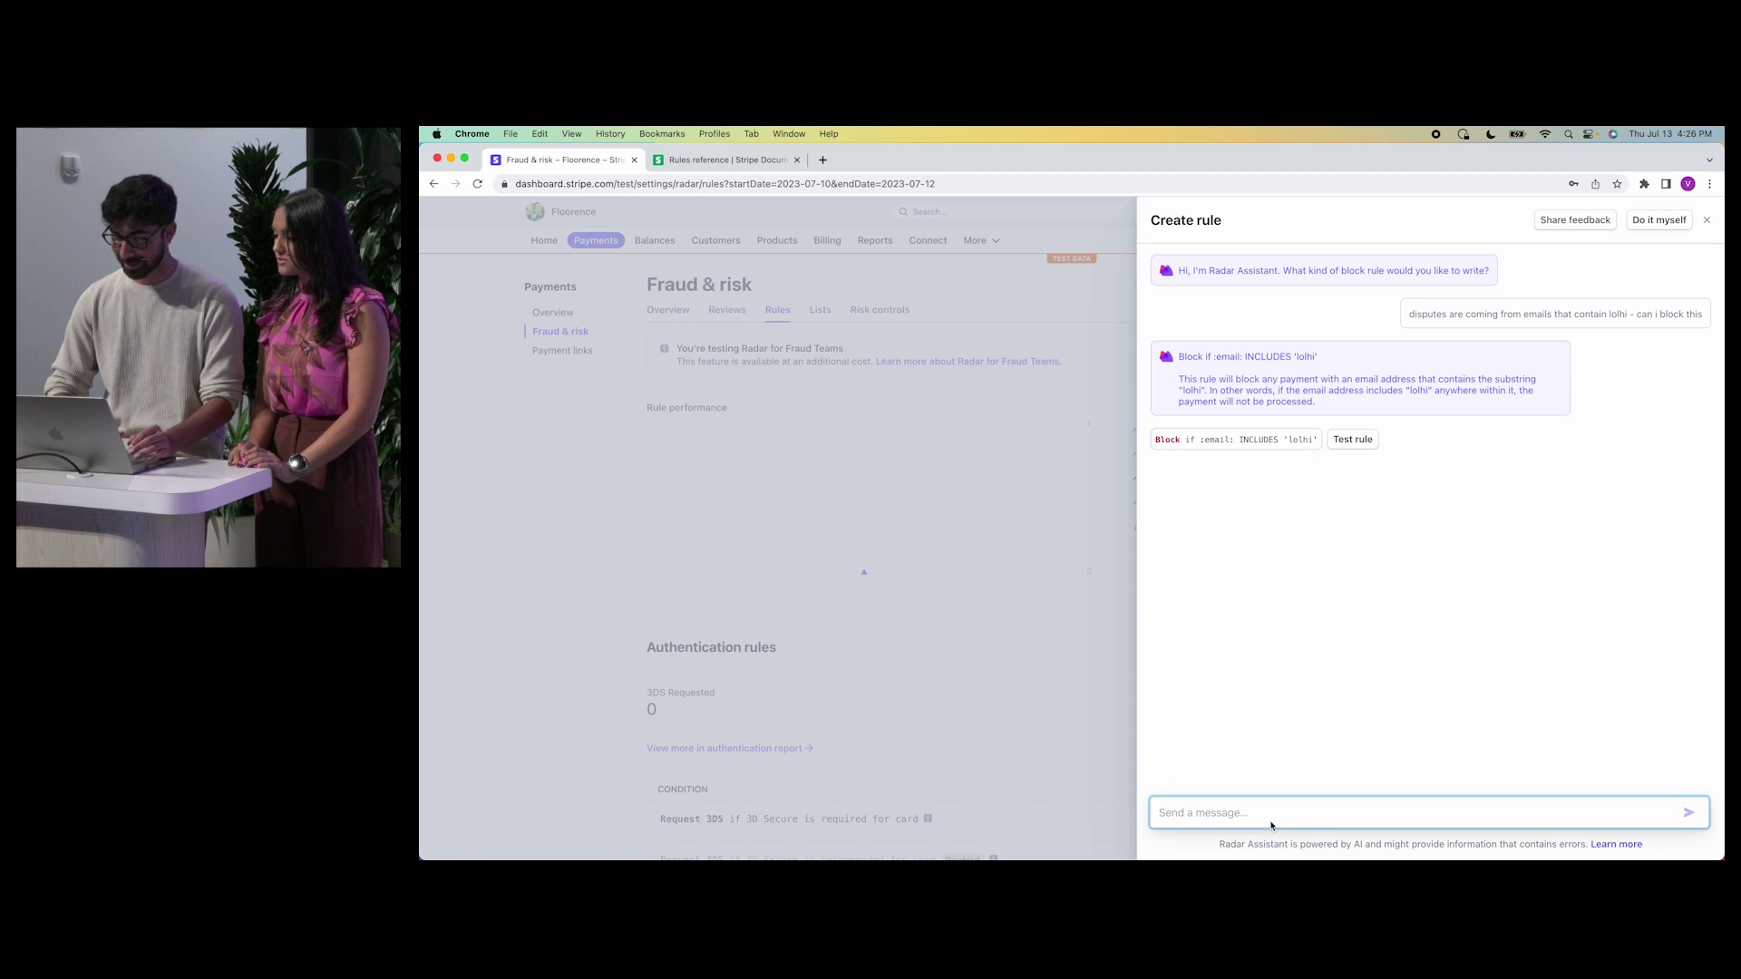
Request 'lolhi' at the email's end and open the LIKE '%lolhi@%.com' suggestion for testing
type("'lolhi' is at the very end. can i block that")
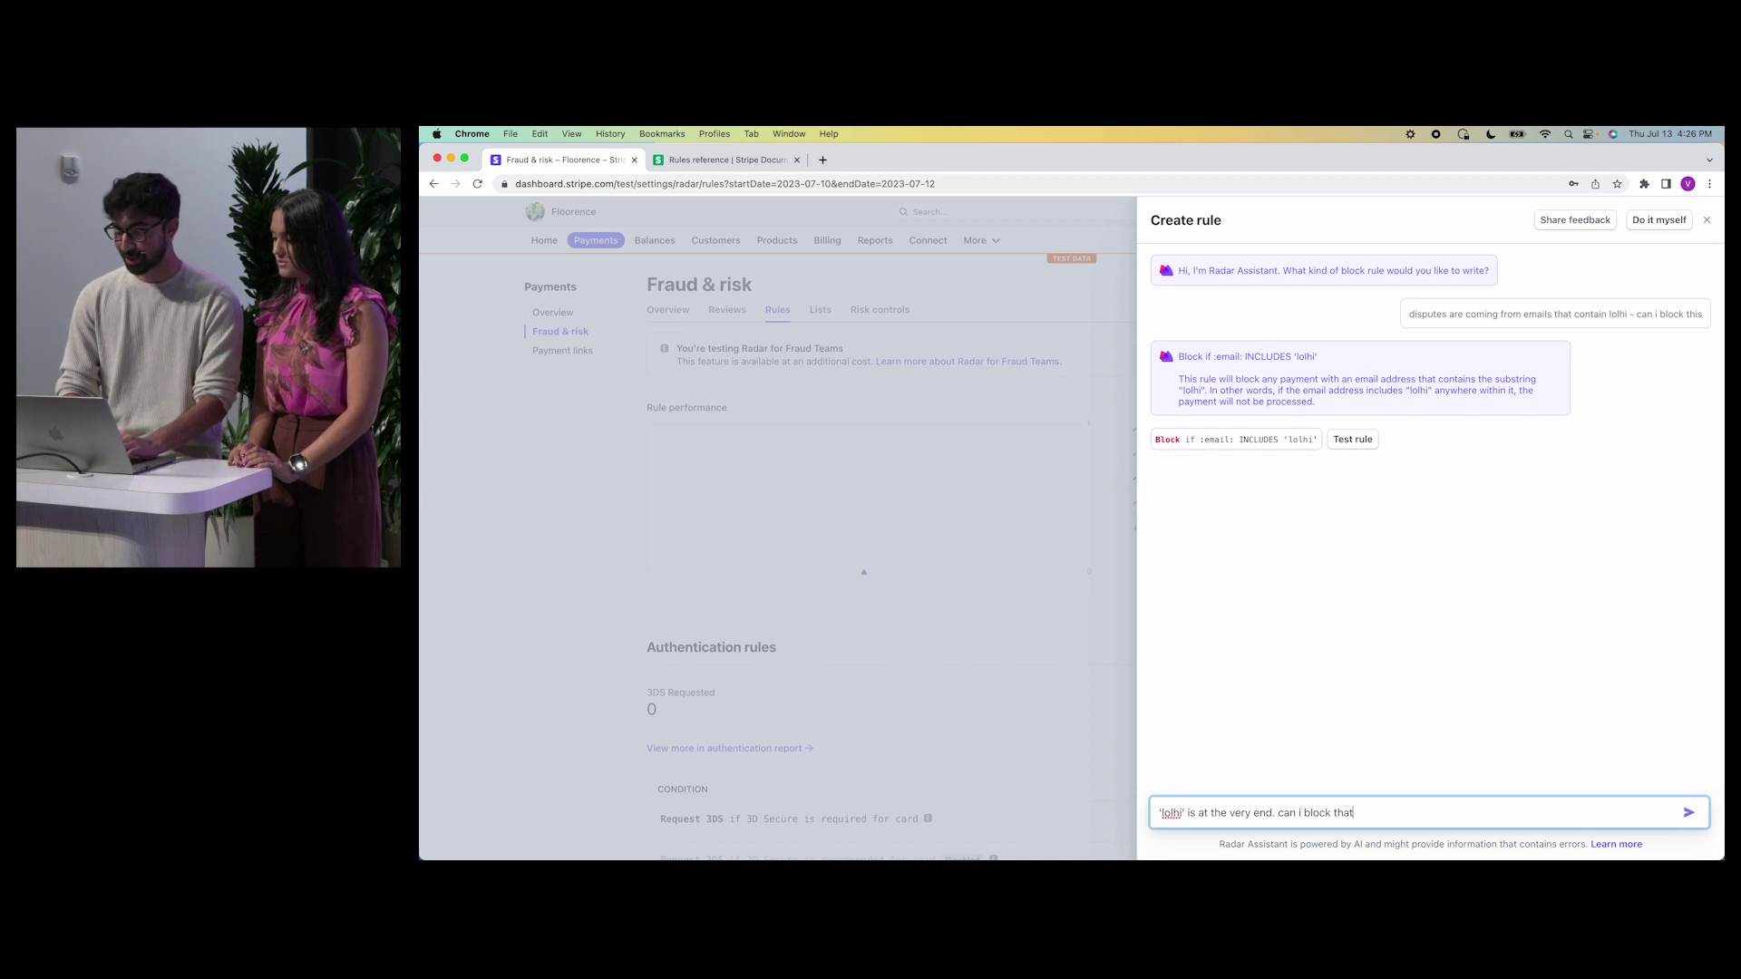
key("Return")
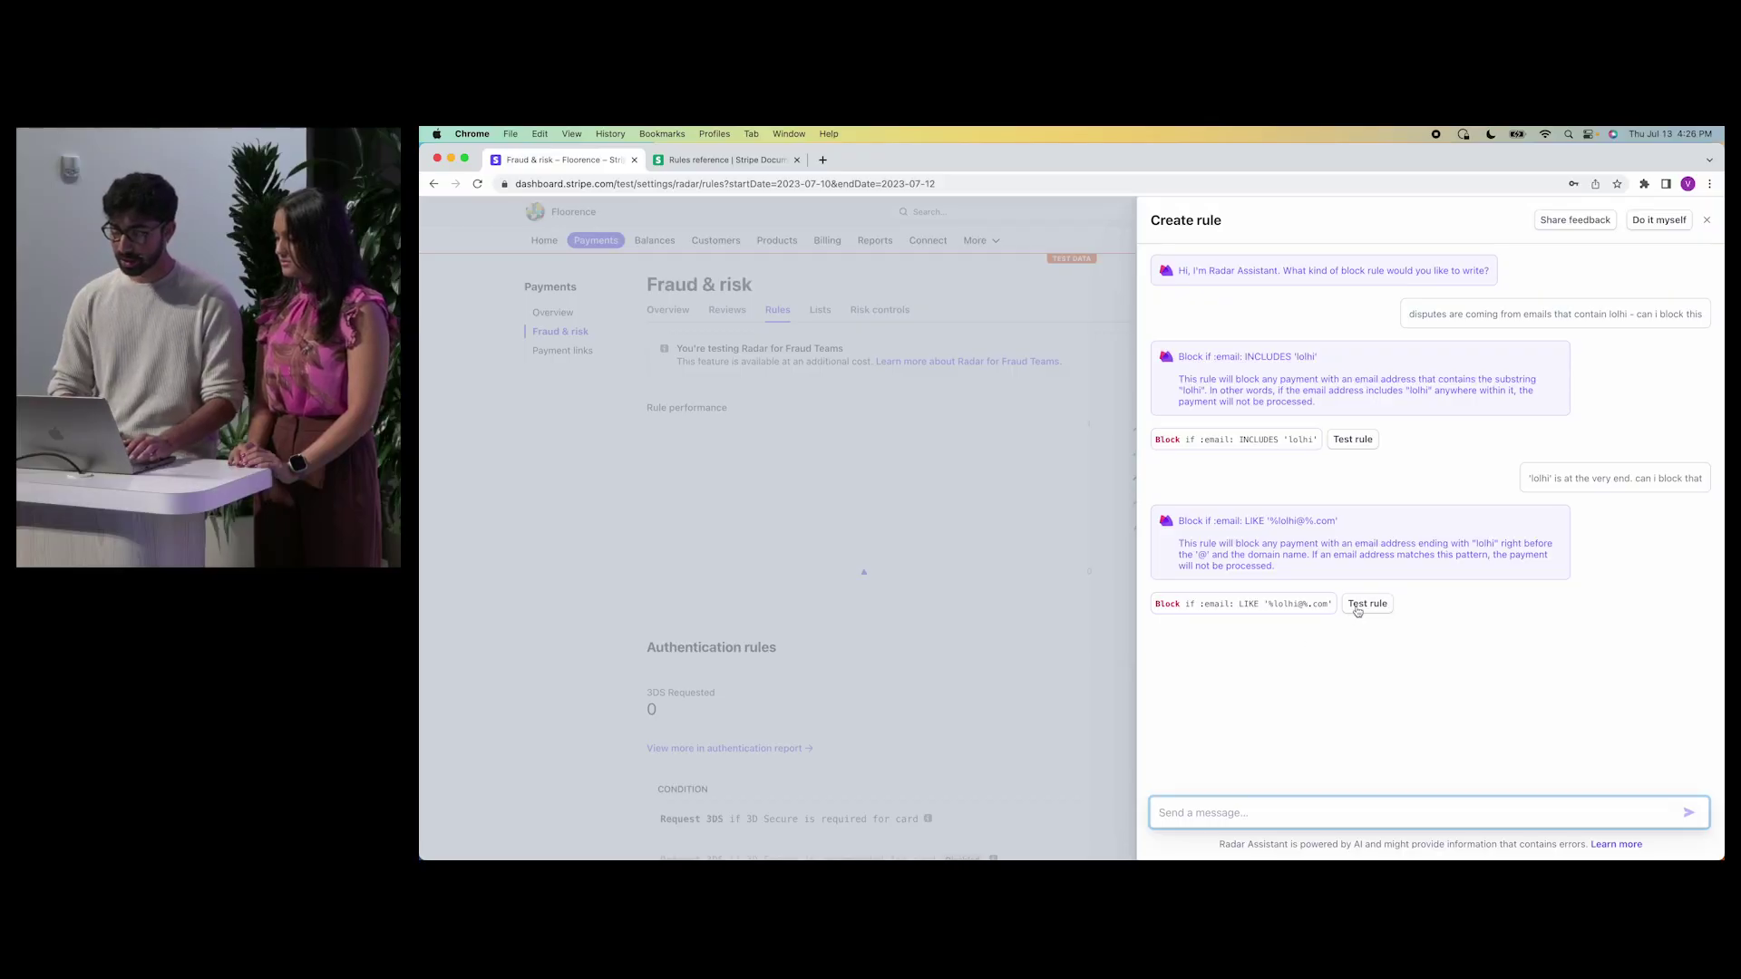
left_click(1356, 610)
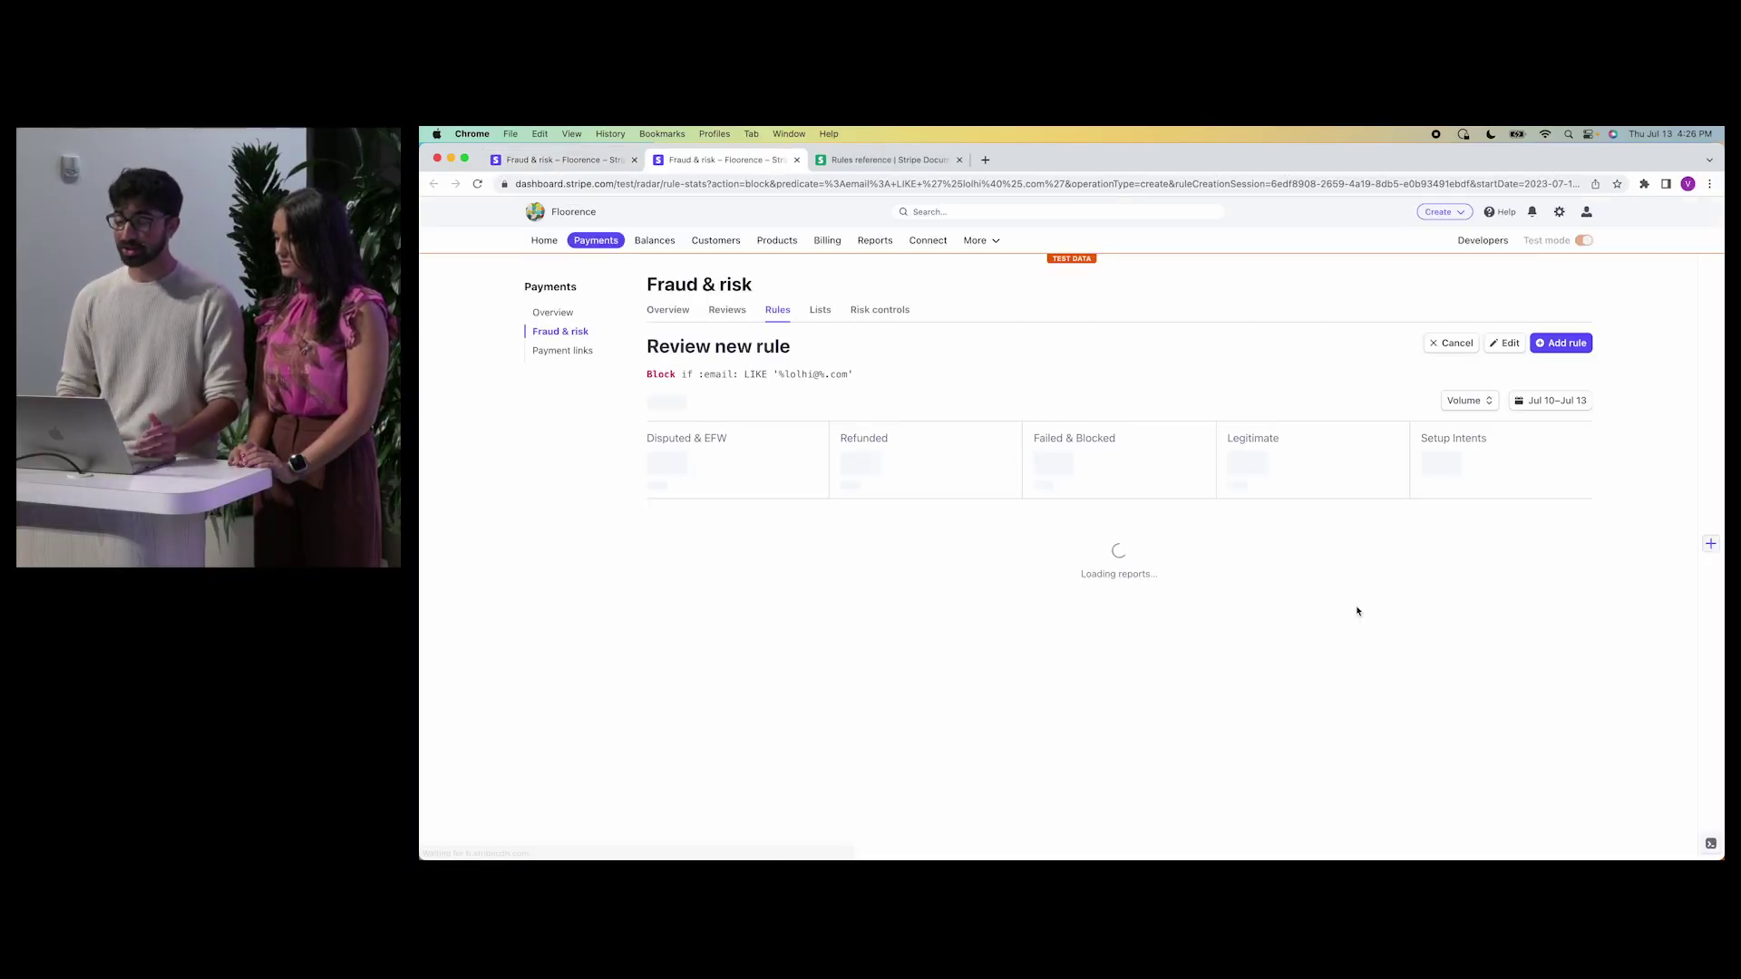